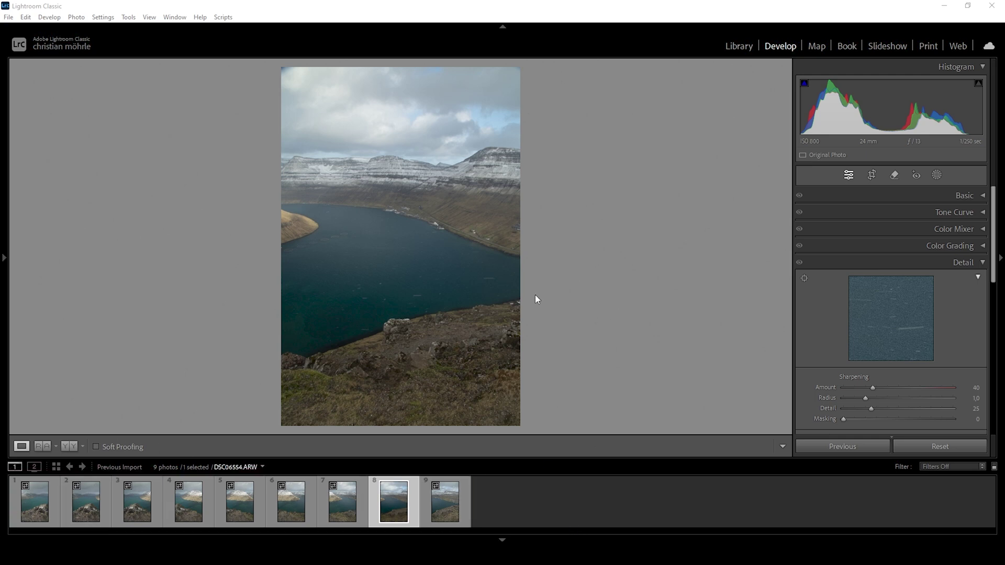
# Step: Merge all nine filmstrip photos into one panorama using the Cylindrical projection
pyautogui.click(44, 522)
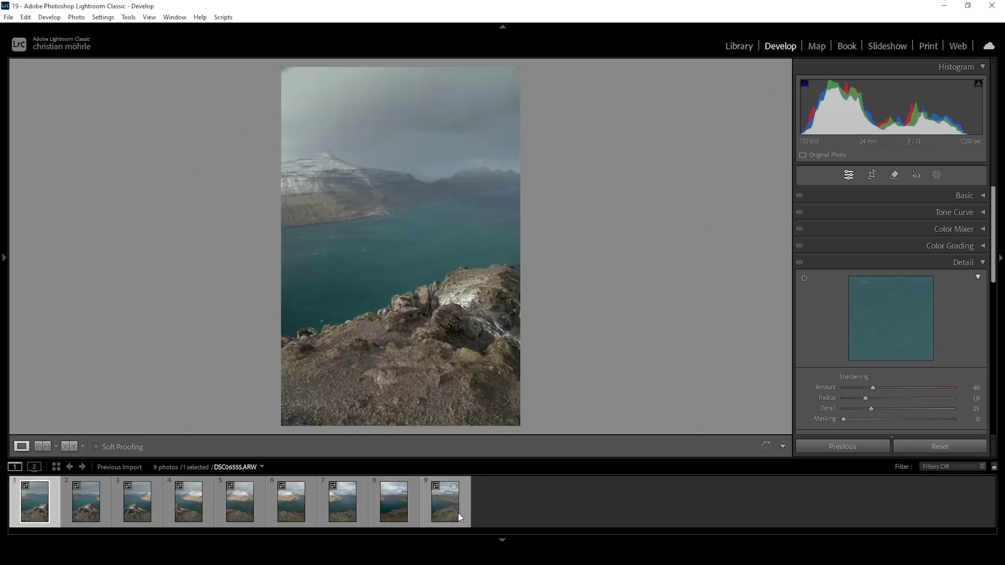
pyautogui.keyDown('shift'); pyautogui.click(458, 517); pyautogui.keyUp('shift')
pyautogui.rightClick(448, 518)
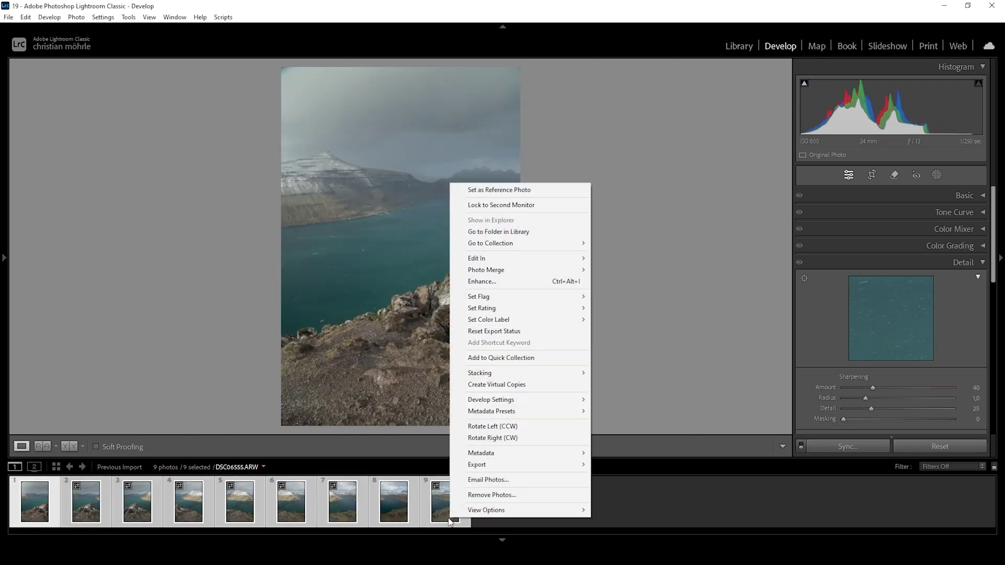
pyautogui.moveTo(492, 272)
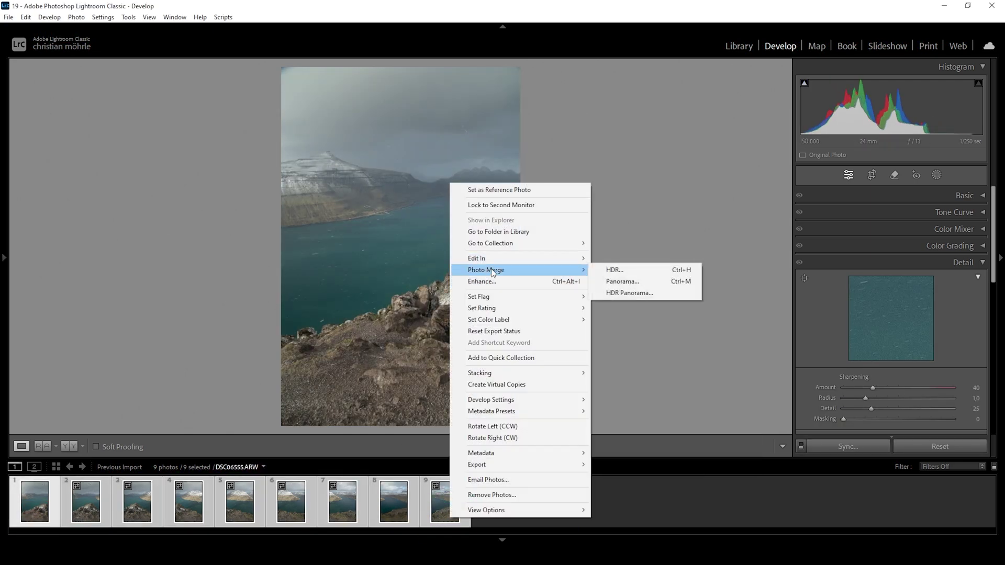
pyautogui.click(624, 281)
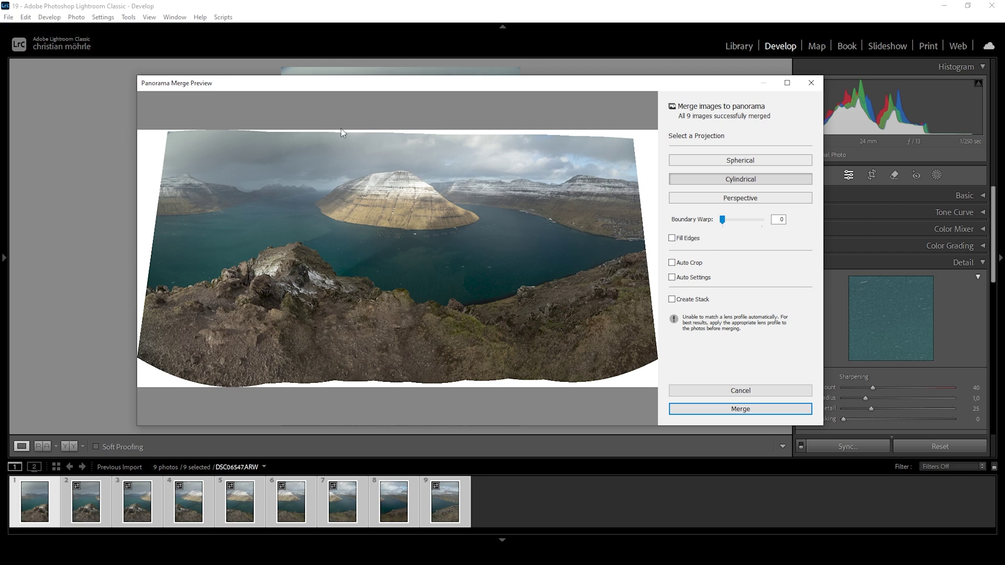
pyautogui.click(758, 413)
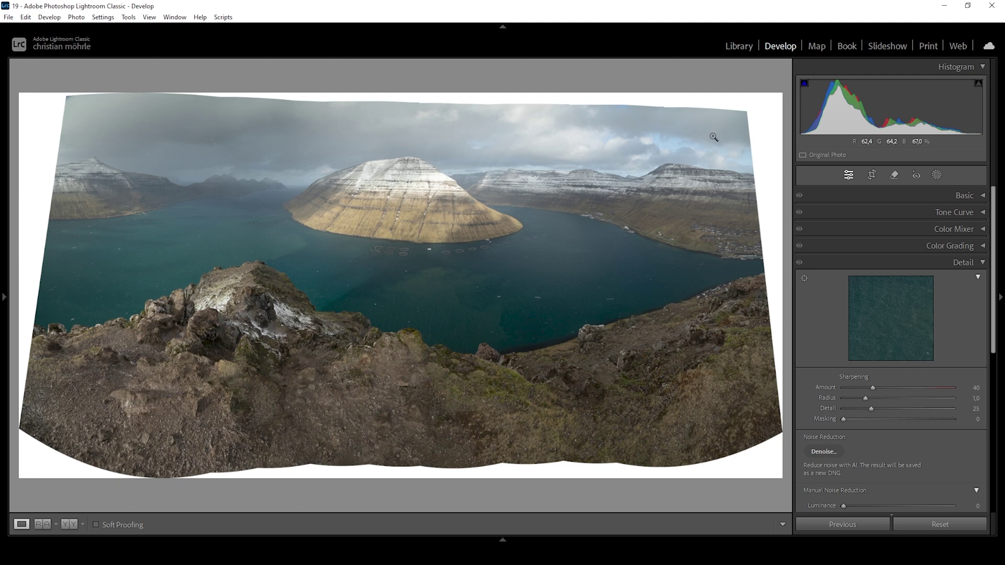
# Step: Crop the panorama inward at its right, left and lower edges to trim the white borders
pyautogui.hotkey('ctrl', '5')
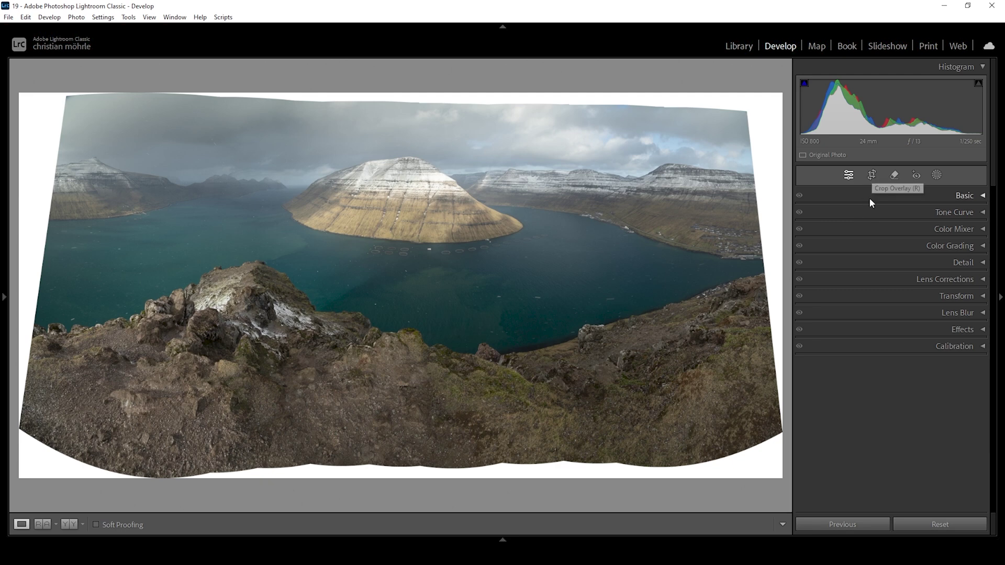
pyautogui.click(873, 175)
pyautogui.moveTo(775, 278); pyautogui.dragTo(749, 276)
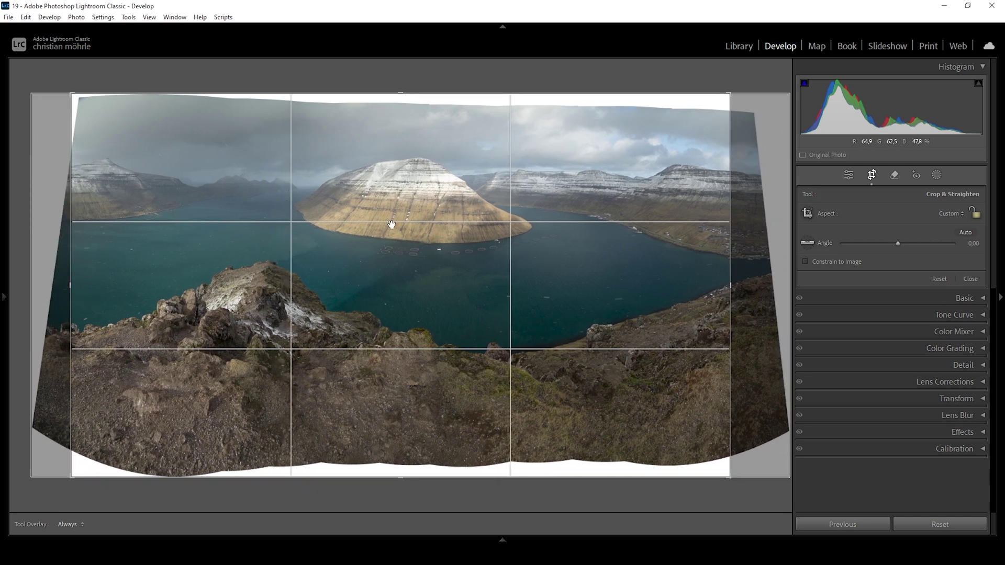
pyautogui.moveTo(73, 285); pyautogui.dragTo(88, 285)
pyautogui.moveTo(400, 477); pyautogui.dragTo(416, 452)
pyautogui.click(872, 175)
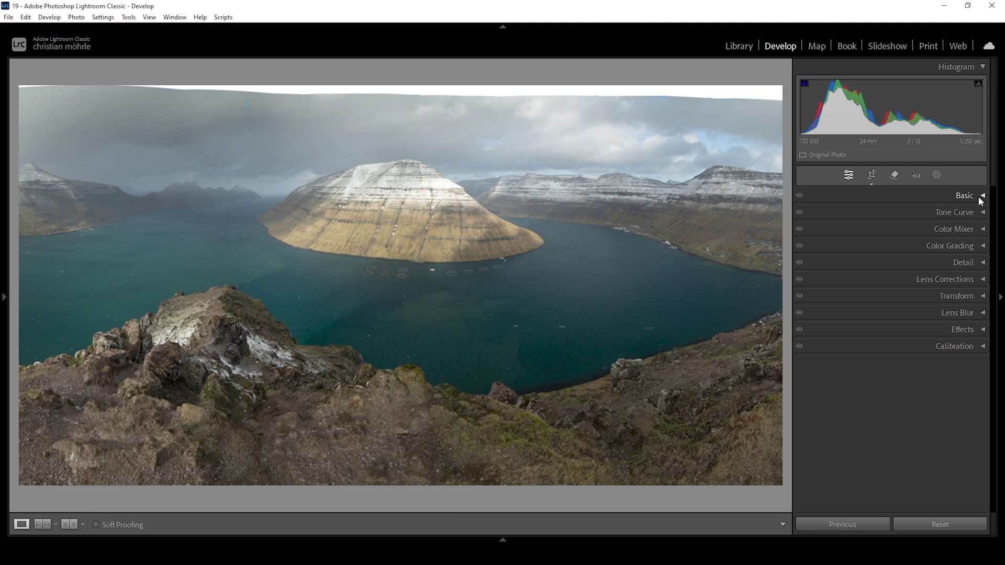
# Step: Change the photo's colour profile to Adobe Landscape
pyautogui.click(980, 197)
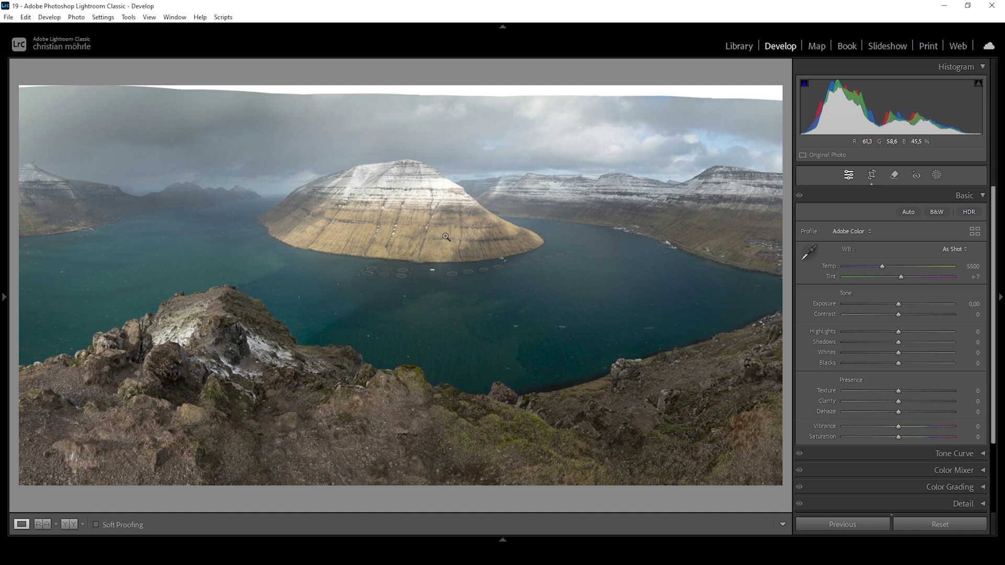
pyautogui.click(851, 231)
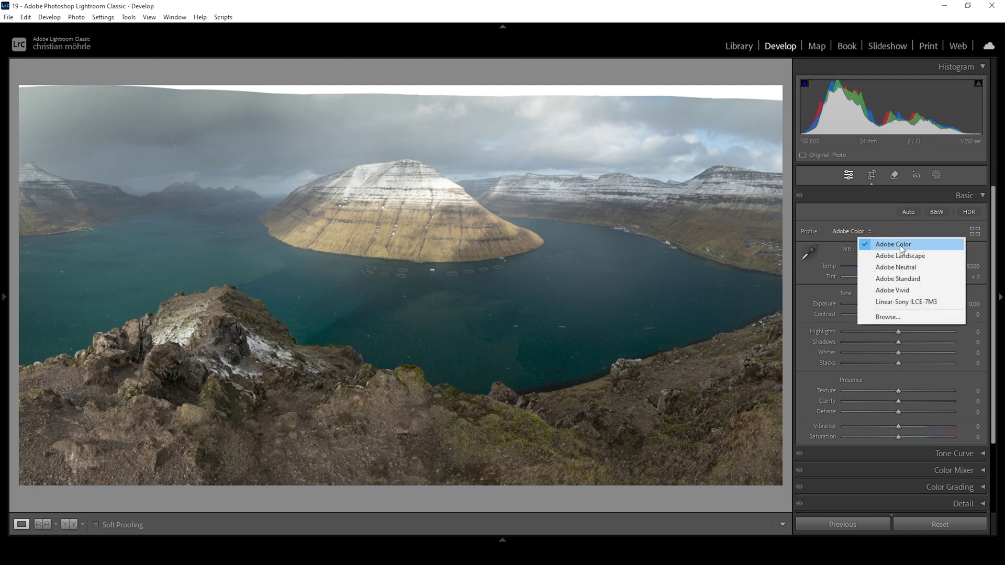
pyautogui.click(928, 255)
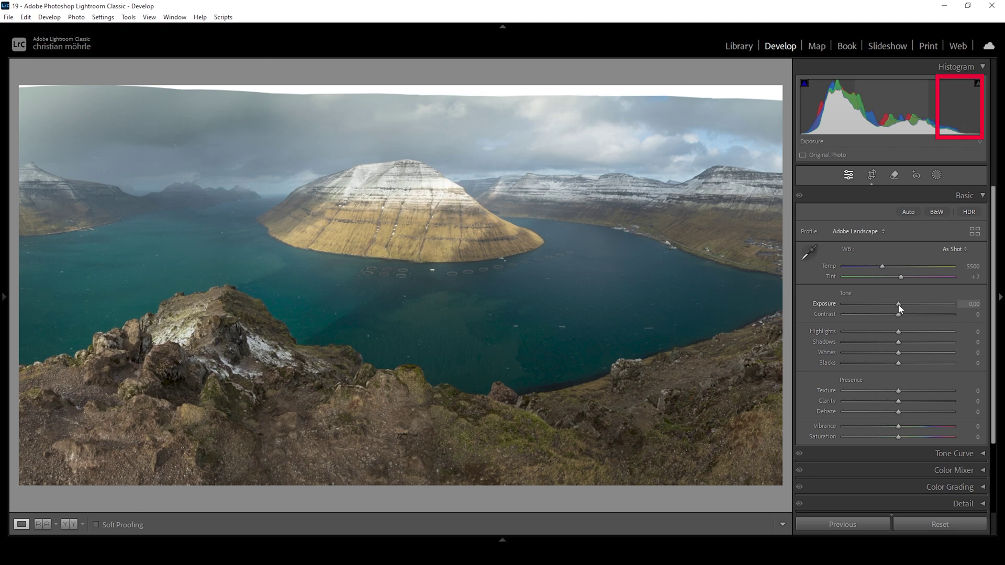
# Step: Set Exposure to +0.10, Highlights to −43, Shadows to −60, Whites to +30 and Blacks to +4
pyautogui.moveTo(899, 306); pyautogui.dragTo(900, 305)
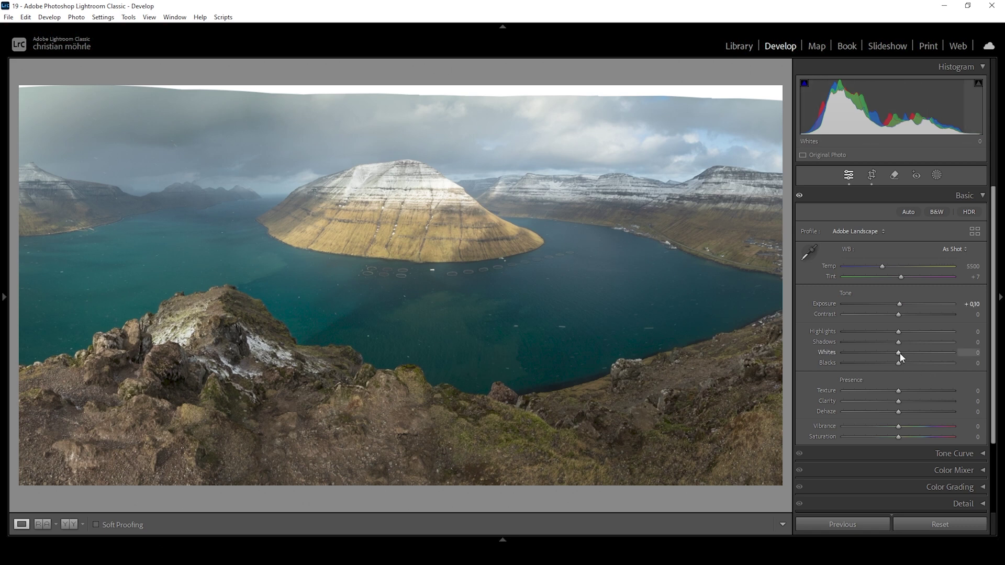
pyautogui.moveTo(902, 353); pyautogui.dragTo(915, 350)
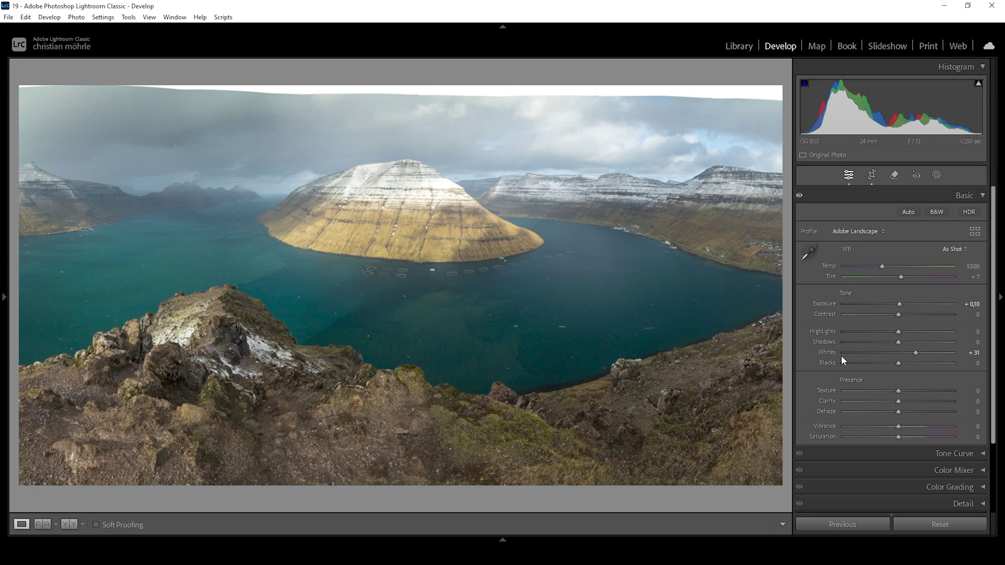
pyautogui.moveTo(897, 333); pyautogui.dragTo(872, 333)
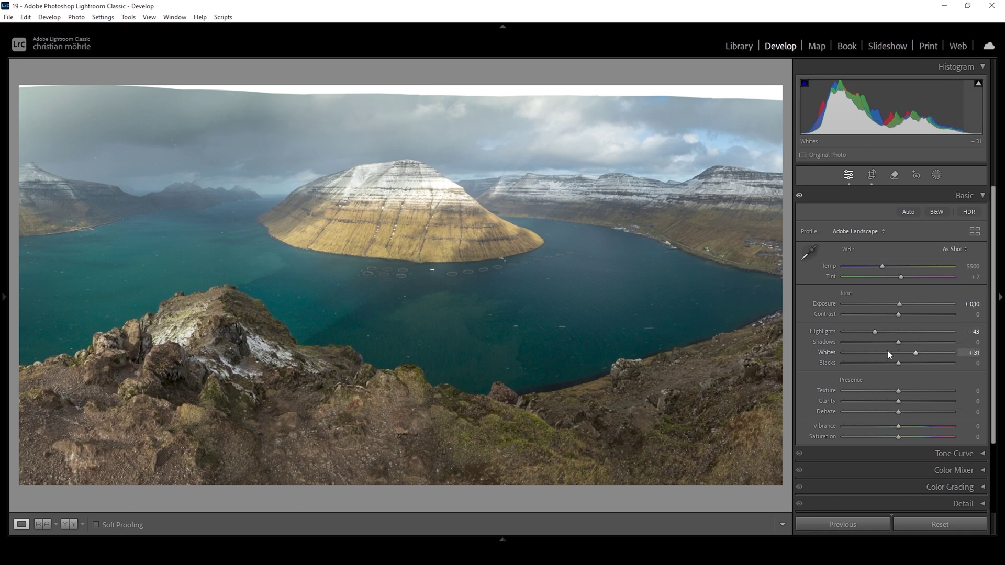
pyautogui.moveTo(896, 341); pyautogui.dragTo(864, 343)
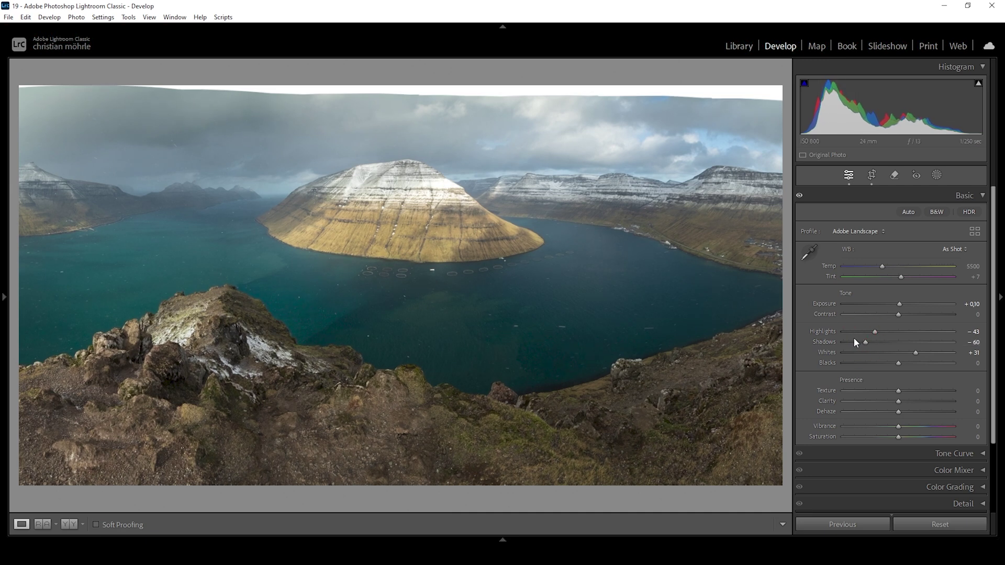
pyautogui.moveTo(915, 352); pyautogui.dragTo(900, 363)
# Step: Set Texture to +6, Clarity to +7, Dehaze to +2, Vibrance to +11 and the white balance temperature to 5450
pyautogui.moveTo(900, 390); pyautogui.dragTo(903, 391)
pyautogui.moveTo(900, 401); pyautogui.dragTo(902, 401)
pyautogui.moveTo(900, 414); pyautogui.dragTo(901, 415)
pyautogui.moveTo(899, 424); pyautogui.dragTo(905, 426)
pyautogui.moveTo(884, 268); pyautogui.dragTo(883, 268)
# Step: Compare the before and after versions of the panorama side by side, then return to the single view
pyautogui.click(69, 524)
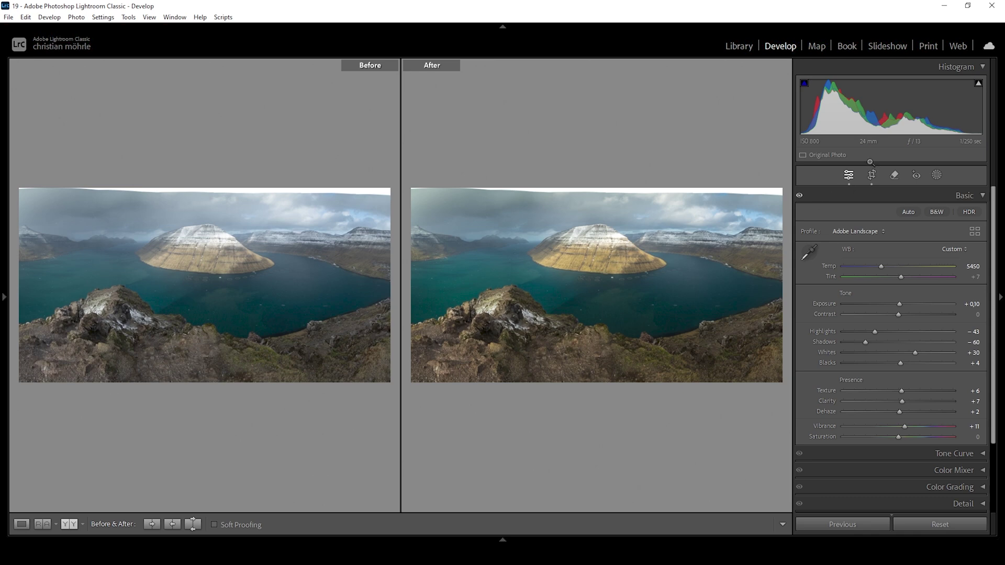
pyautogui.press('y')
pyautogui.click(939, 179)
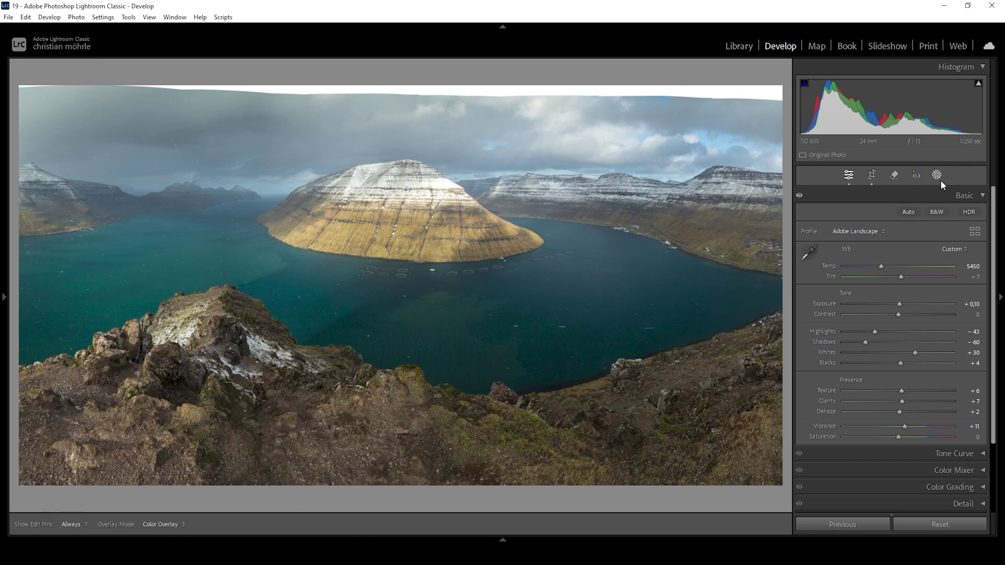
pyautogui.click(941, 179)
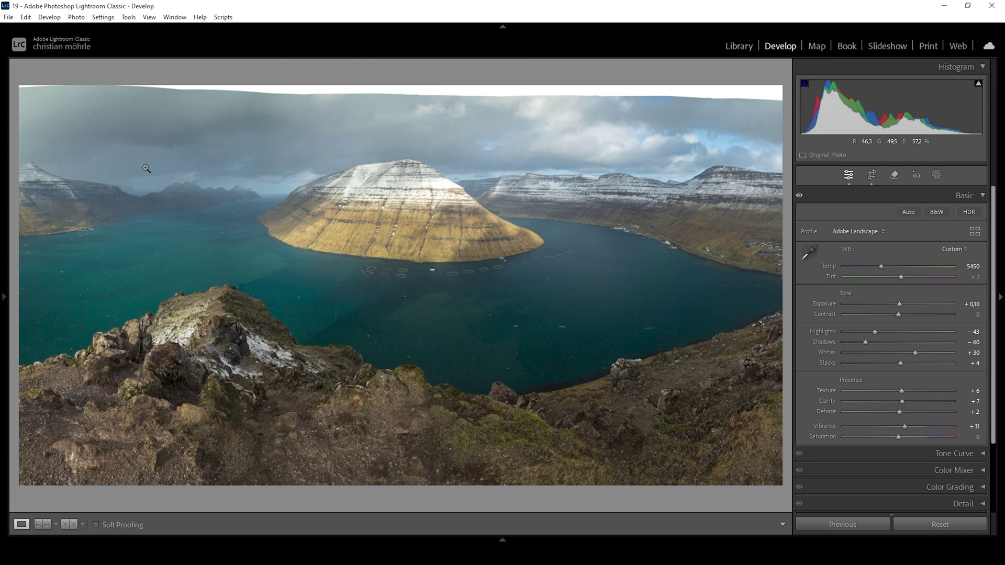
# Step: Add a slanted linear gradient mask over the sky, fading out just below the far shoreline of the fjord
pyautogui.click(937, 174)
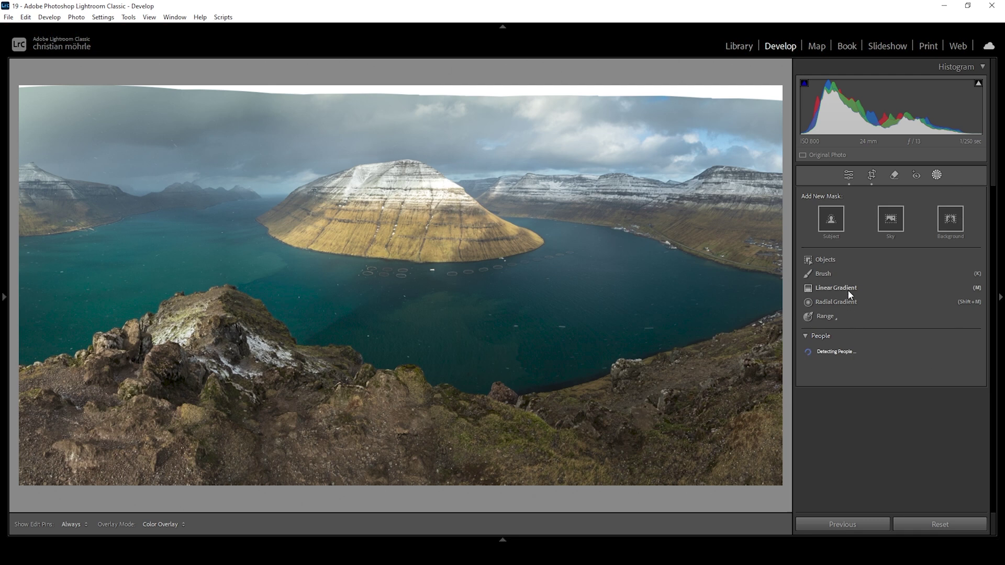
pyautogui.click(848, 290)
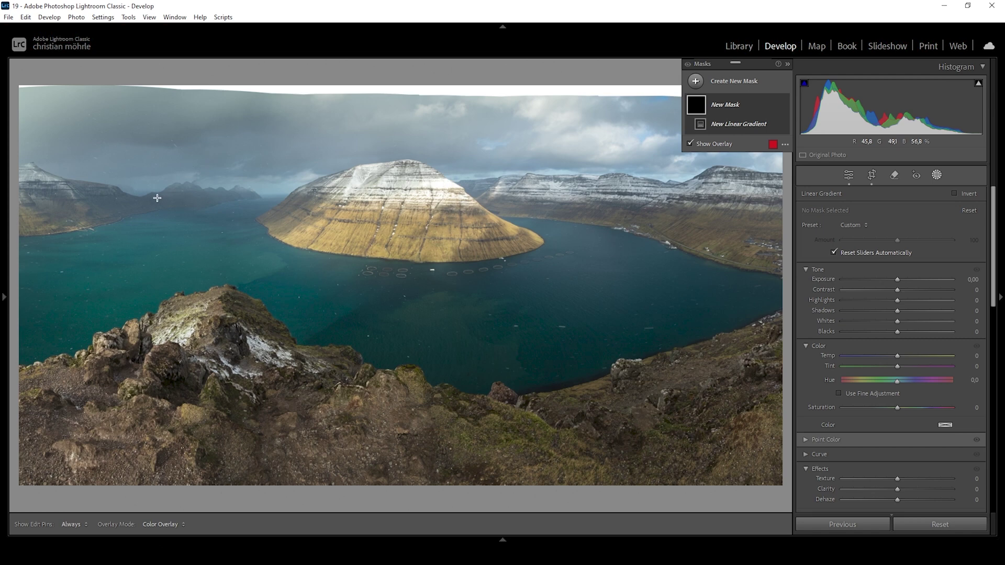
pyautogui.moveTo(138, 105); pyautogui.dragTo(151, 246)
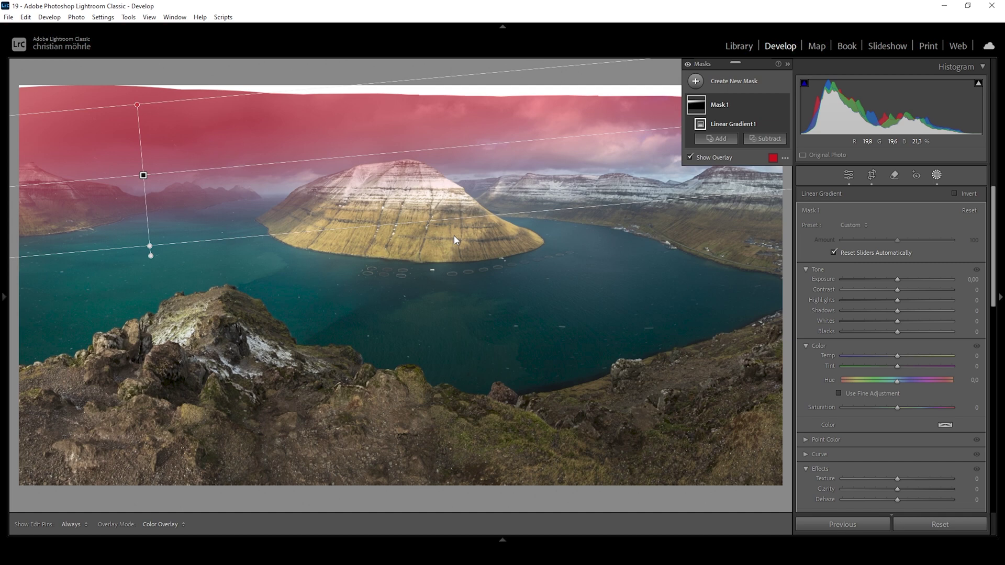
# Step: Darken the sky mask with Exposure at about −1.11 and set its Clarity to 33
pyautogui.moveTo(897, 280); pyautogui.dragTo(883, 283)
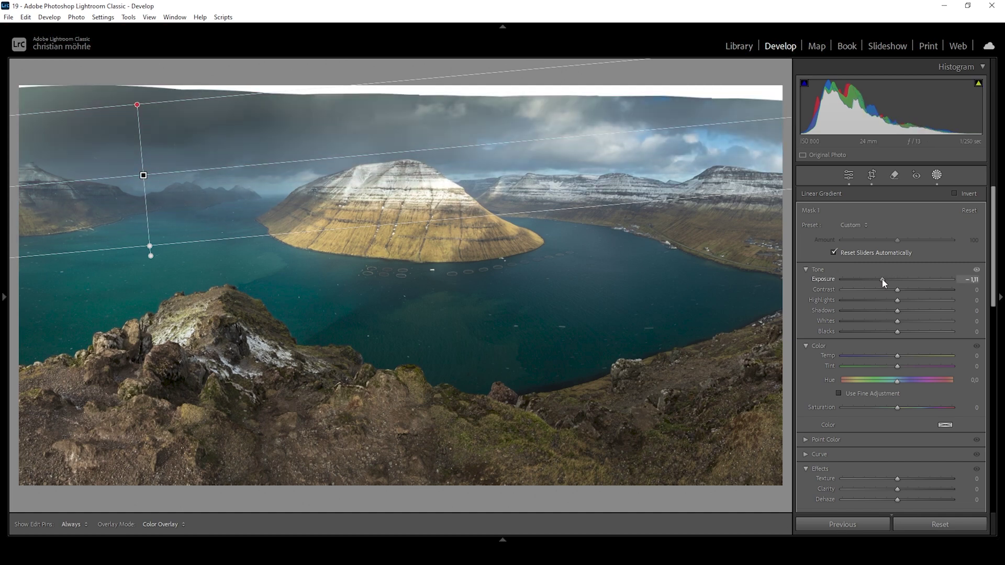
pyautogui.moveTo(881, 283); pyautogui.dragTo(917, 283)
pyautogui.scroll(-5, 904, 379)
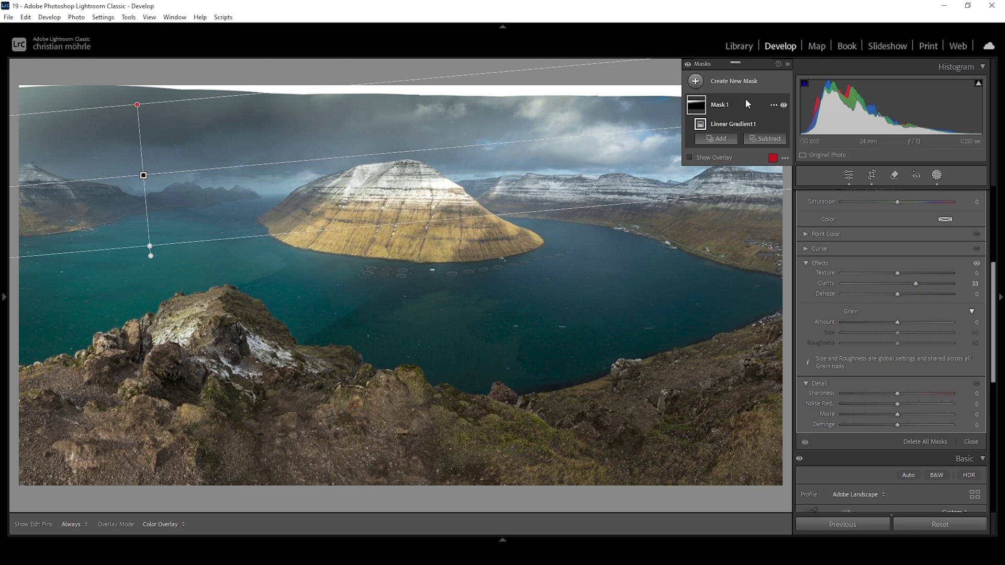
# Step: Toggle the sky mask's visibility to compare the photo with and without its adjustments
pyautogui.click(784, 105)
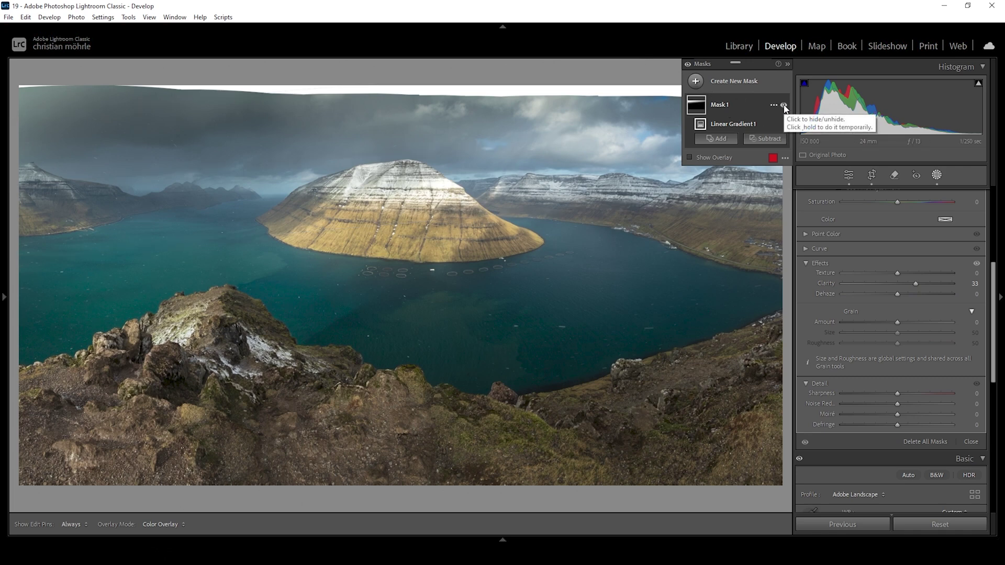
pyautogui.click(784, 106)
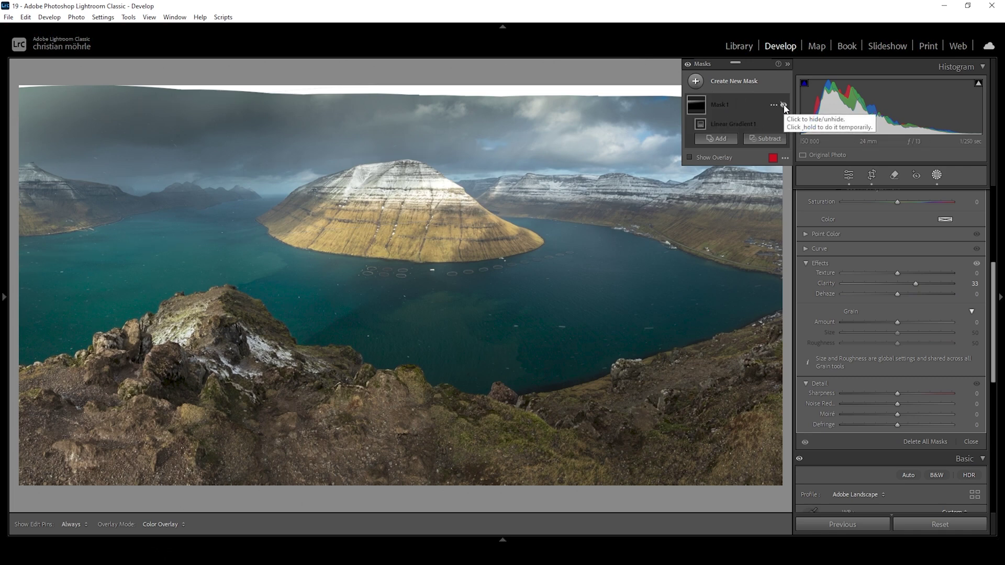
pyautogui.click(784, 105)
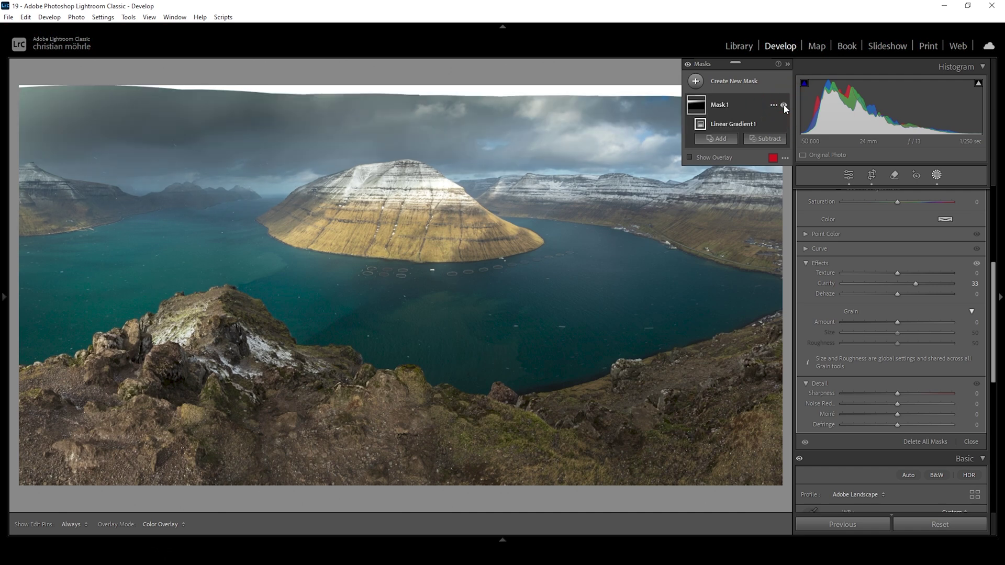
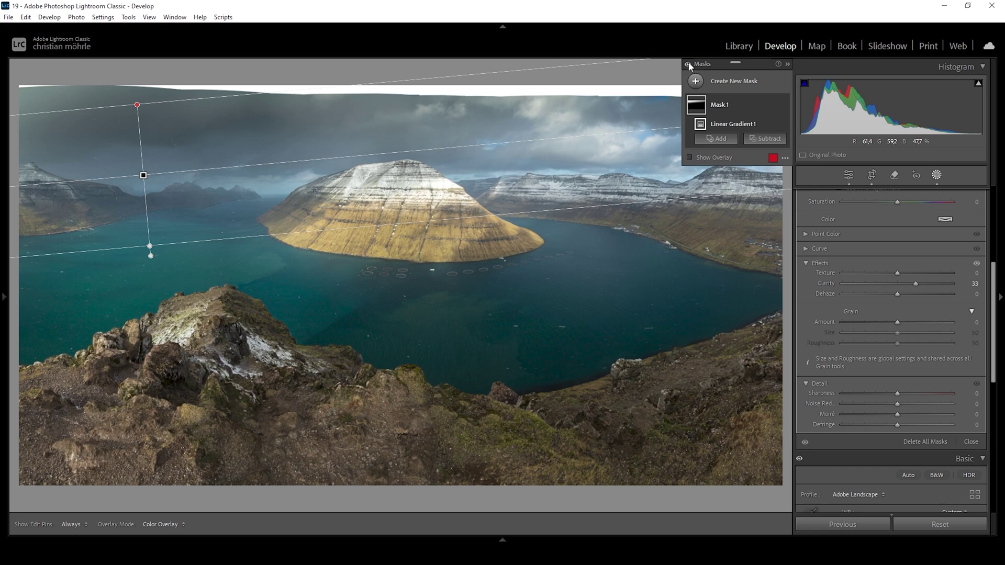
# Step: Add a second linear gradient mask over the photo's left side, widened and tilted diagonally toward the foreground rocks, and hide its overlay
pyautogui.click(764, 197)
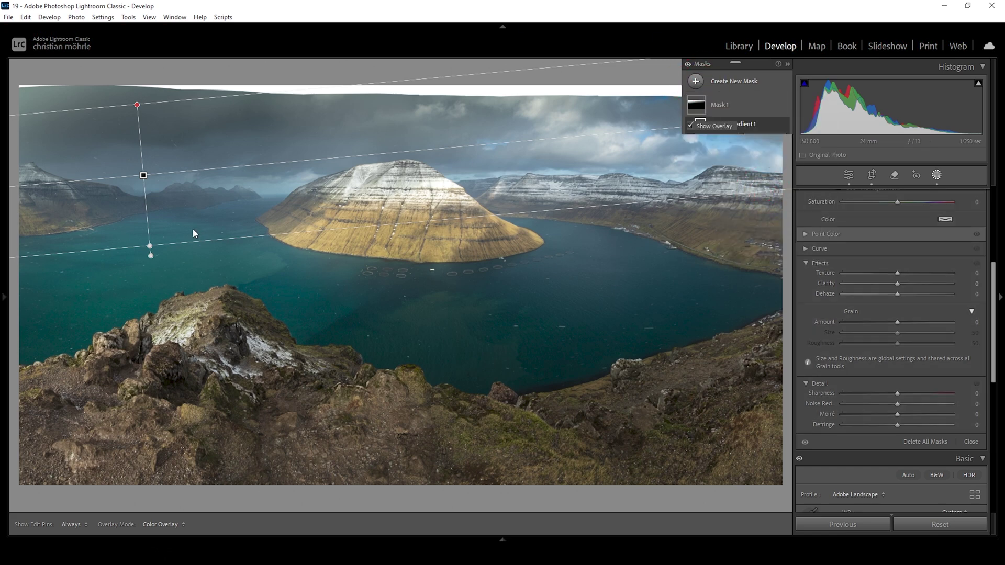
pyautogui.moveTo(84, 225); pyautogui.dragTo(356, 301)
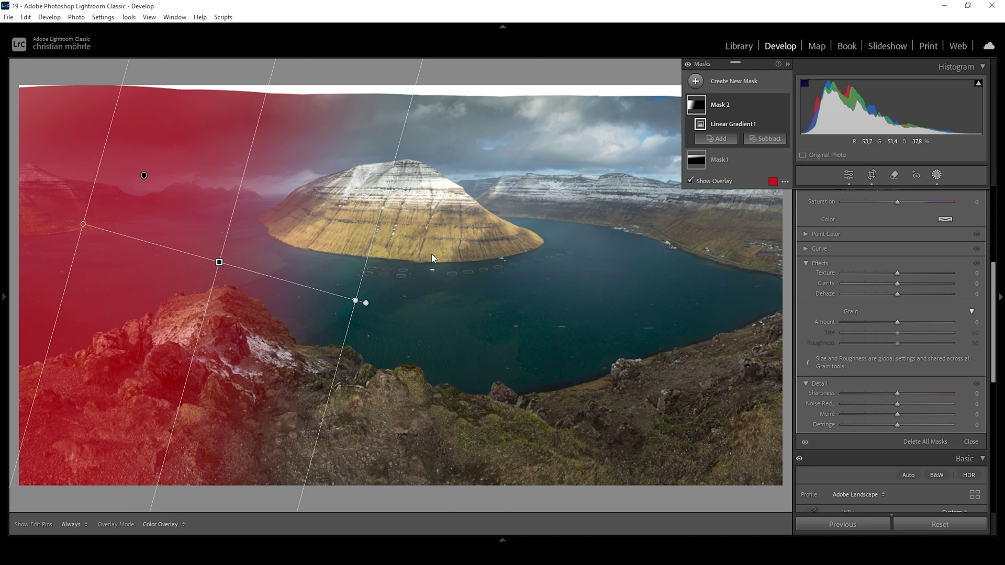
pyautogui.moveTo(366, 303); pyautogui.dragTo(356, 328)
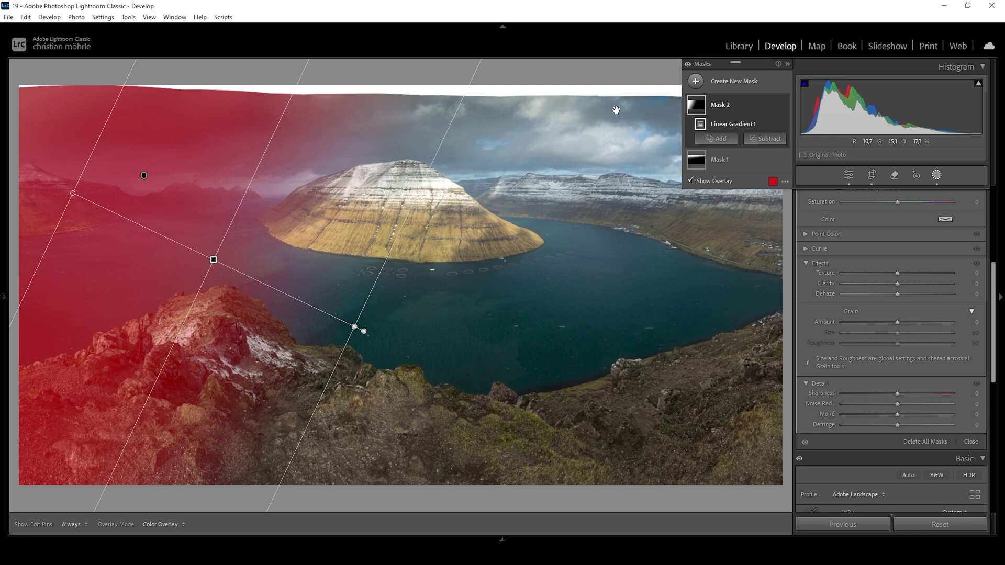
pyautogui.click(690, 181)
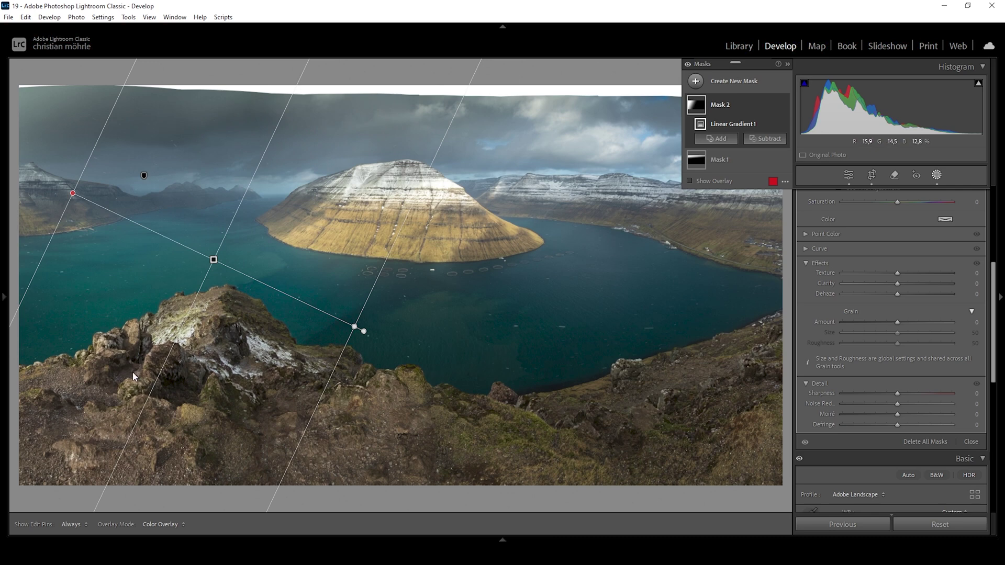
# Step: Show the left-side mask's overlay and subtract a tilted linear gradient from it to exclude the foreground rocks
pyautogui.click(717, 106)
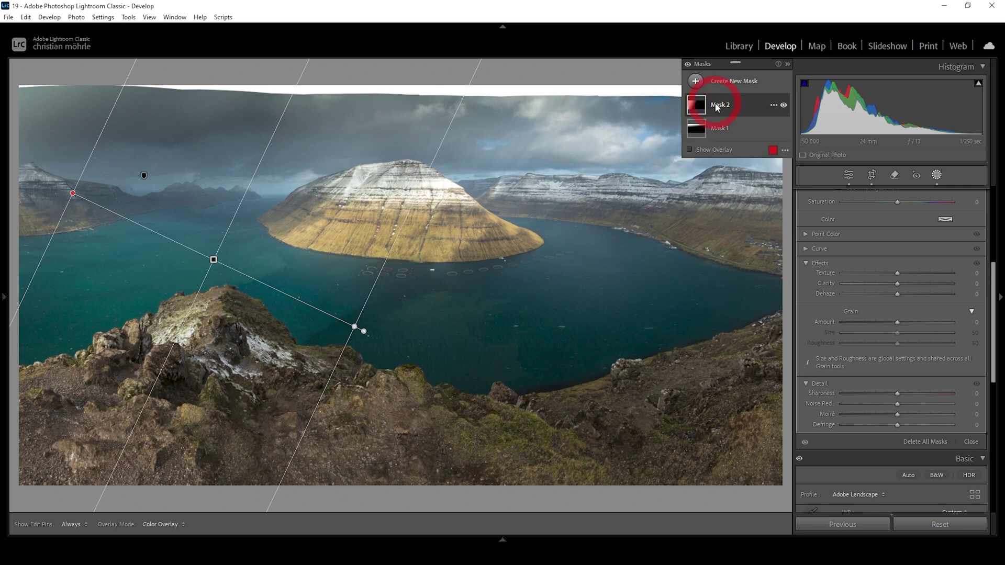
pyautogui.click(718, 106)
pyautogui.click(690, 181)
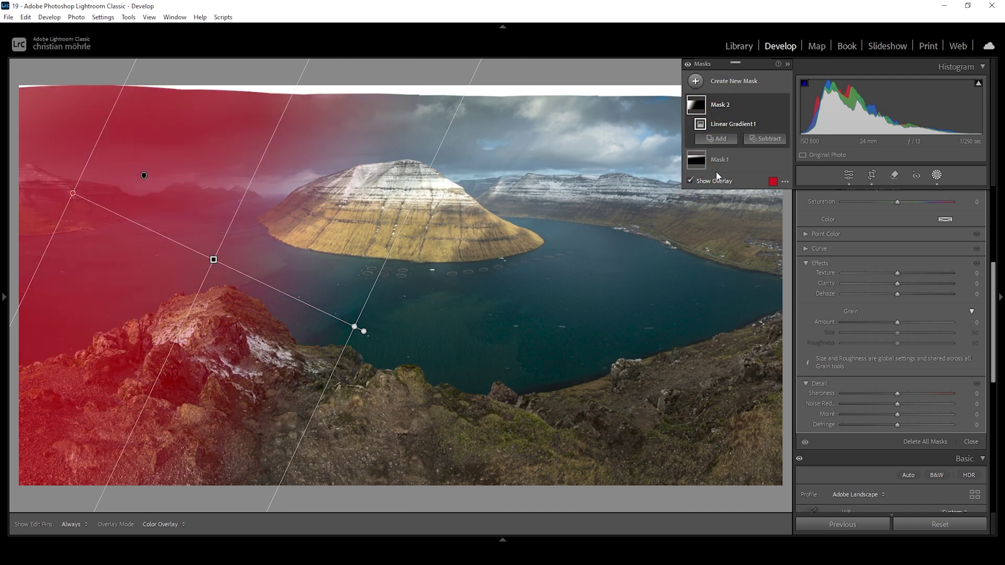
pyautogui.click(768, 145)
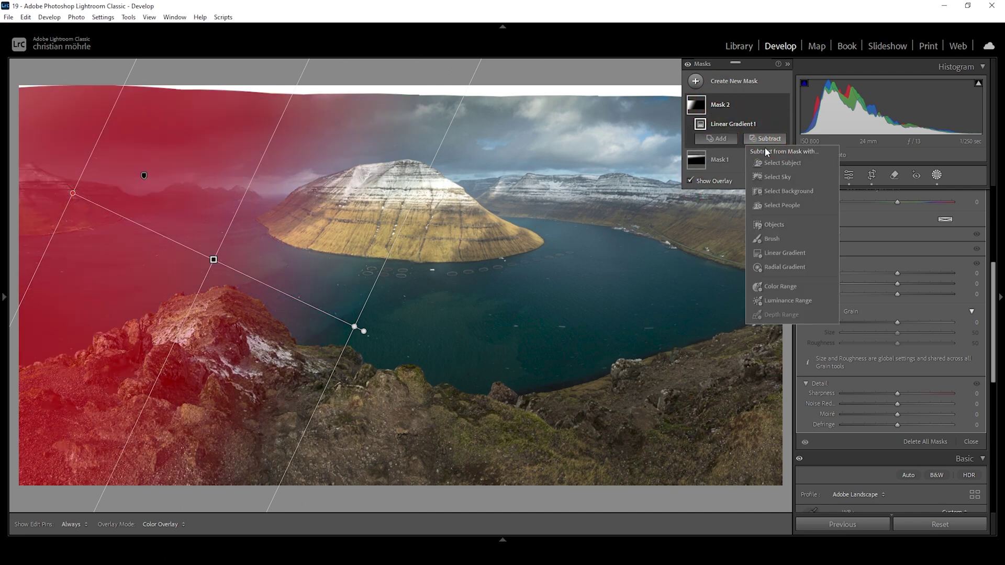
pyautogui.click(776, 252)
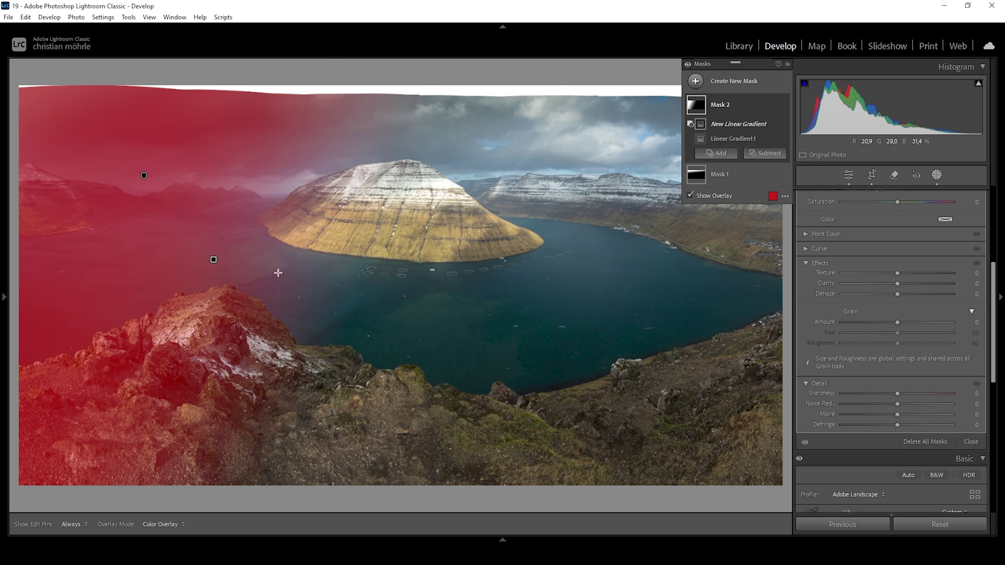
pyautogui.moveTo(152, 327); pyautogui.dragTo(116, 198)
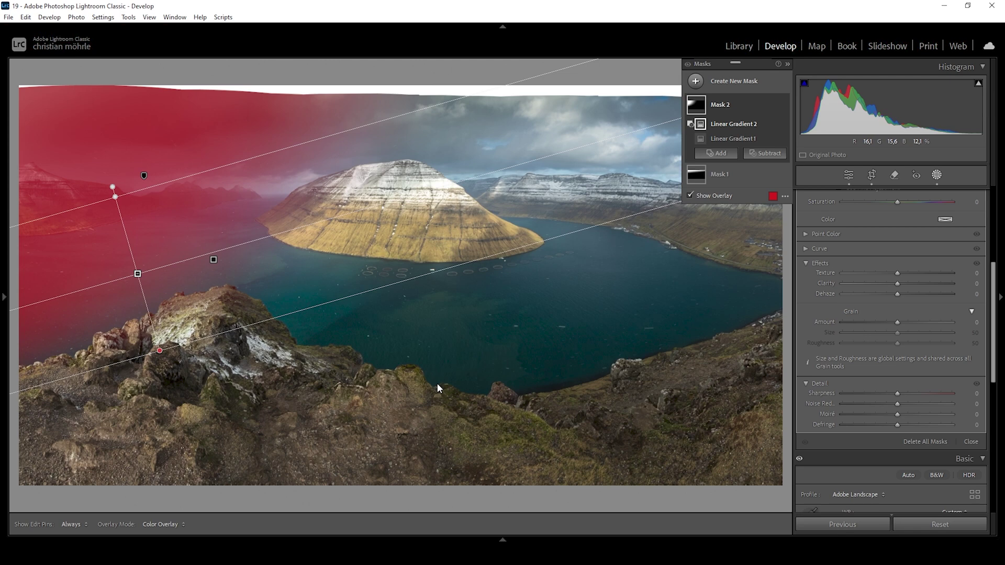
# Step: Deepen the left-side mask with Shadows at −100 and Blacks at −36, and leave masking
pyautogui.scroll(4, 917, 353)
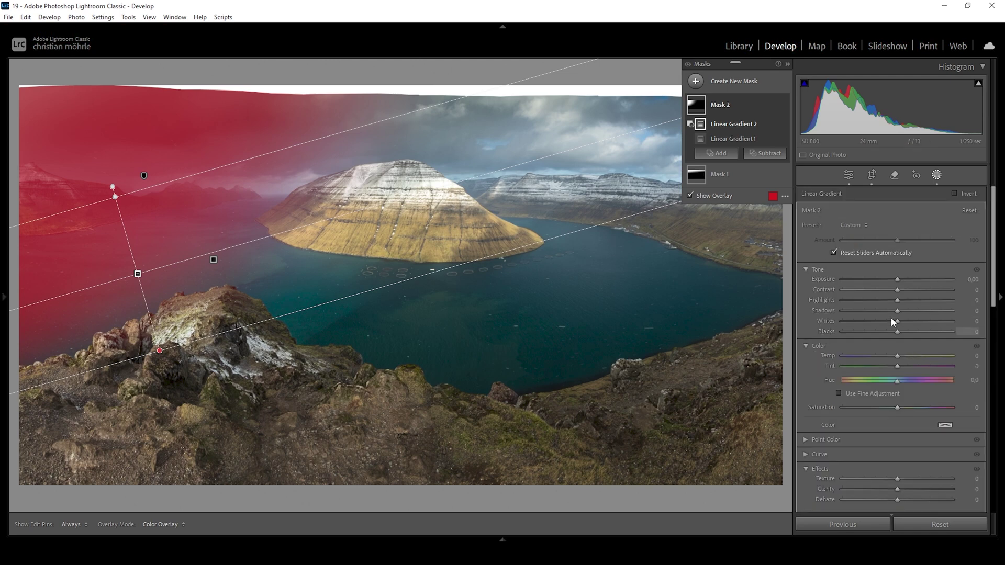
pyautogui.moveTo(896, 312); pyautogui.dragTo(748, 319)
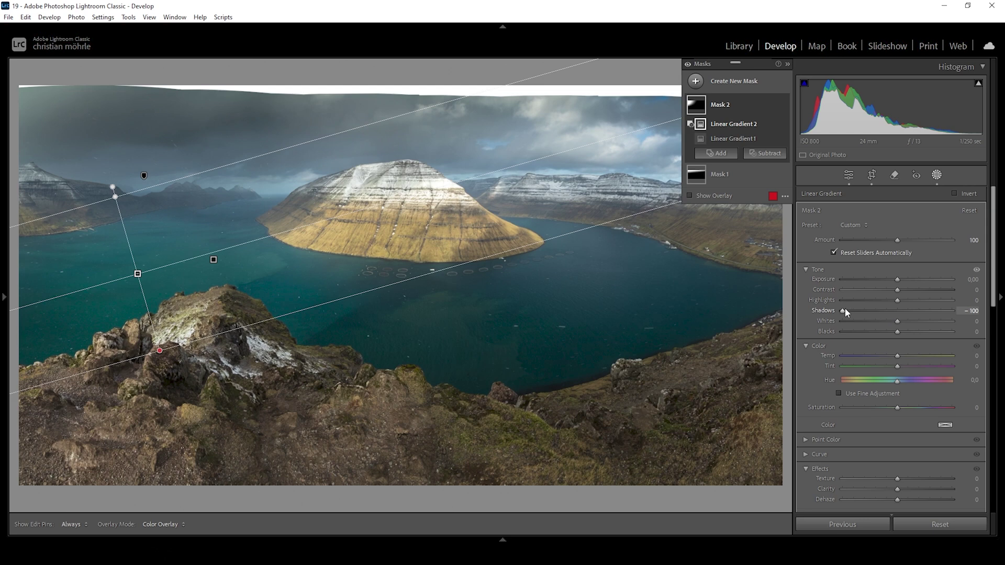
pyautogui.moveTo(898, 334); pyautogui.dragTo(878, 334)
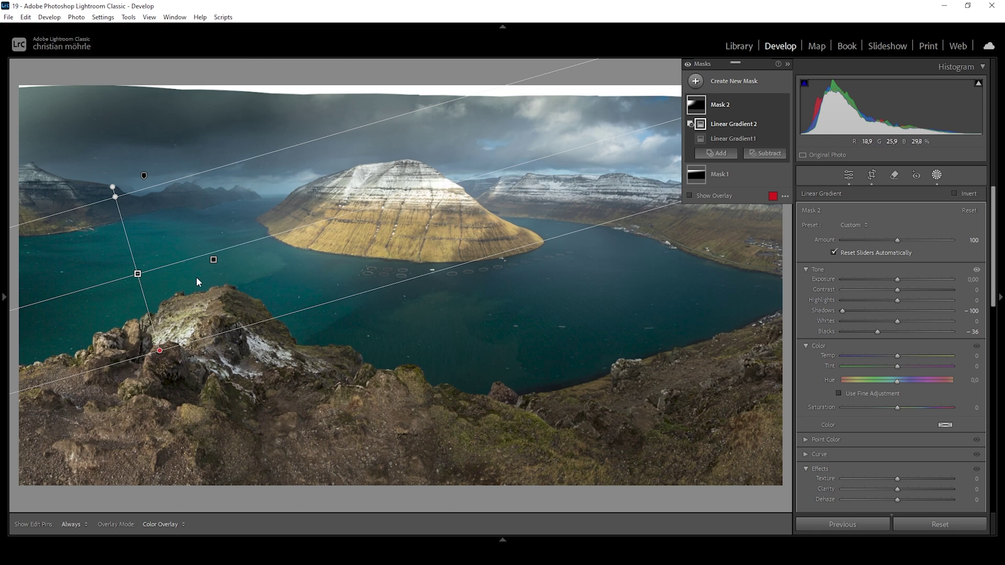
pyautogui.click(849, 175)
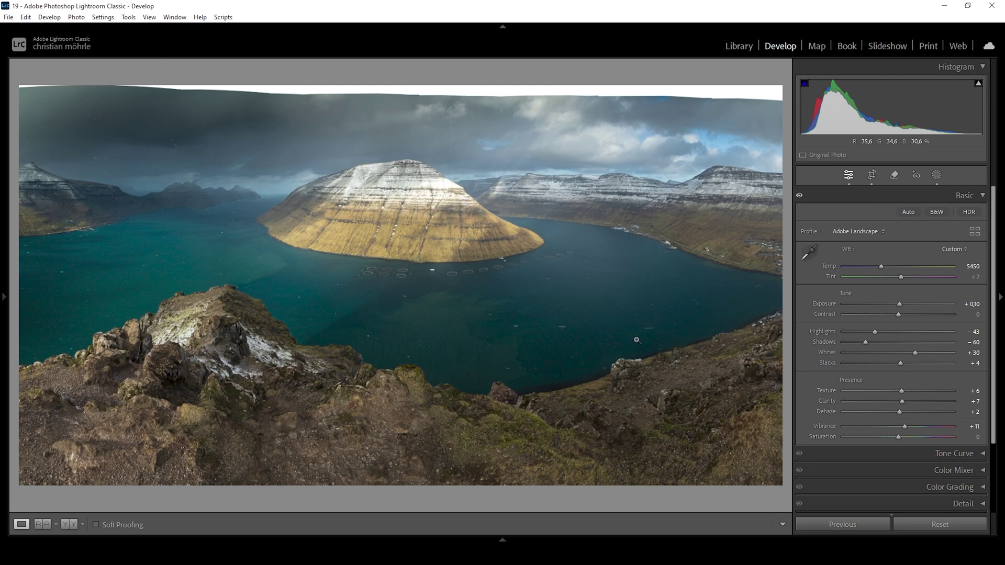
# Step: Add a new linear gradient mask running diagonally over the photo's right side, fading out toward the middle of the fjord
pyautogui.click(937, 175)
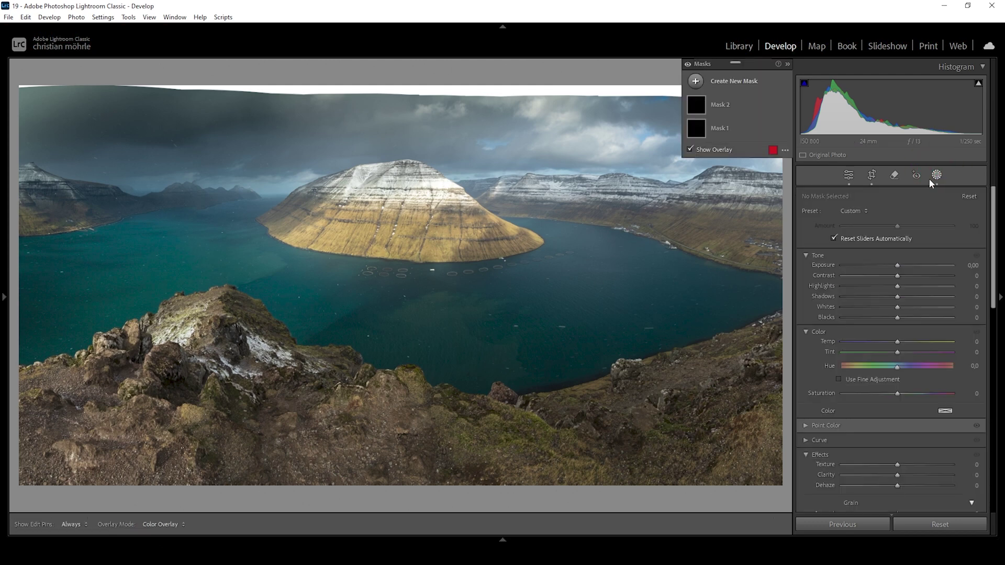
pyautogui.click(696, 80)
pyautogui.click(751, 192)
pyautogui.moveTo(704, 264); pyautogui.dragTo(563, 394)
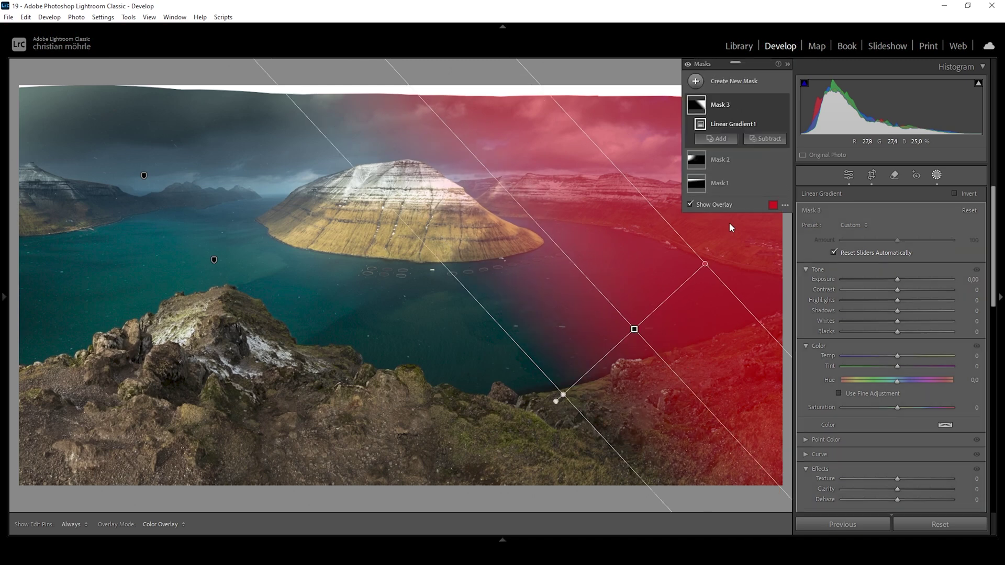
# Step: Subtract two linear gradients from the right-side mask, one over the foreground slope and one over the sky
pyautogui.click(767, 139)
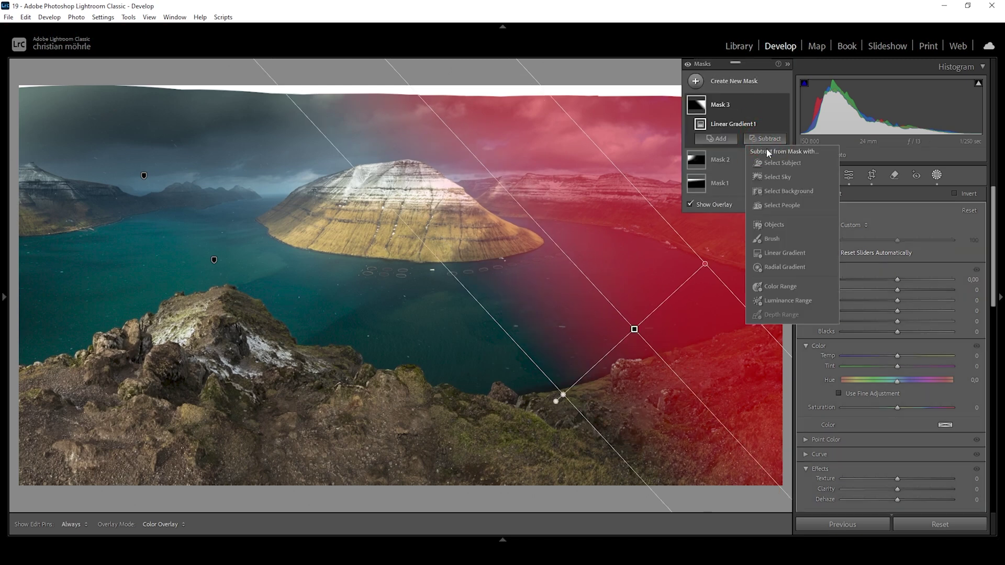
pyautogui.click(771, 253)
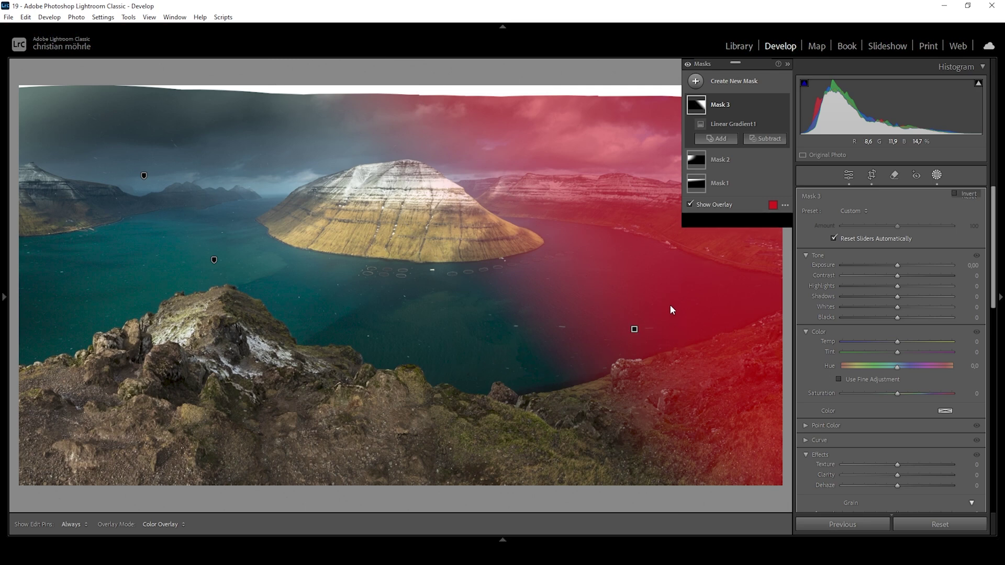
pyautogui.moveTo(671, 374); pyautogui.dragTo(621, 190)
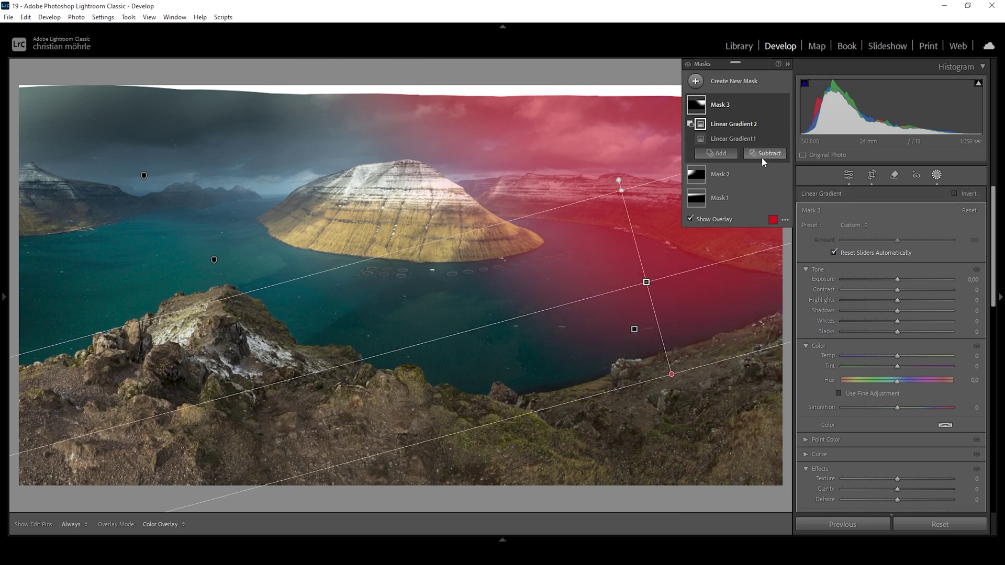
pyautogui.click(762, 153)
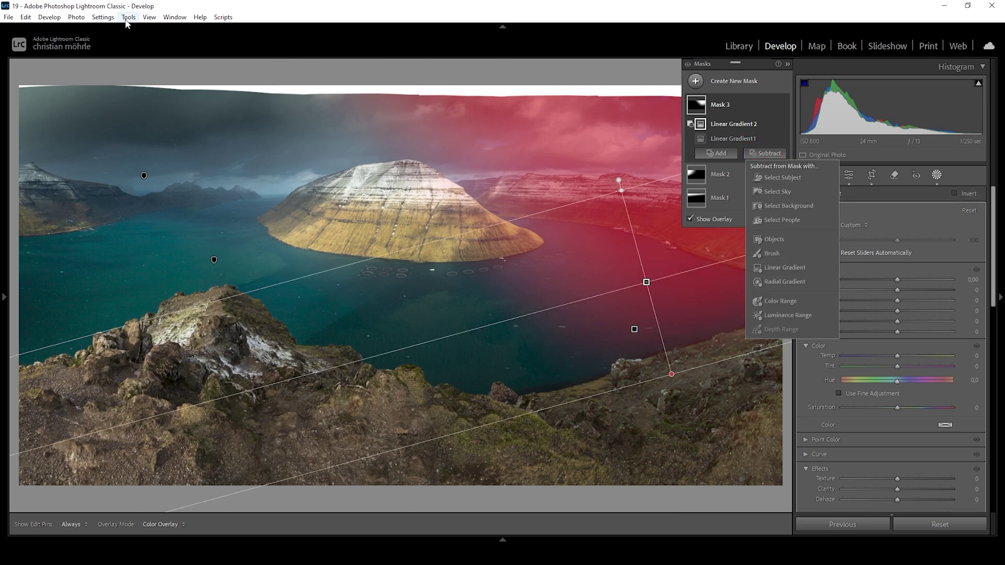
pyautogui.click(781, 268)
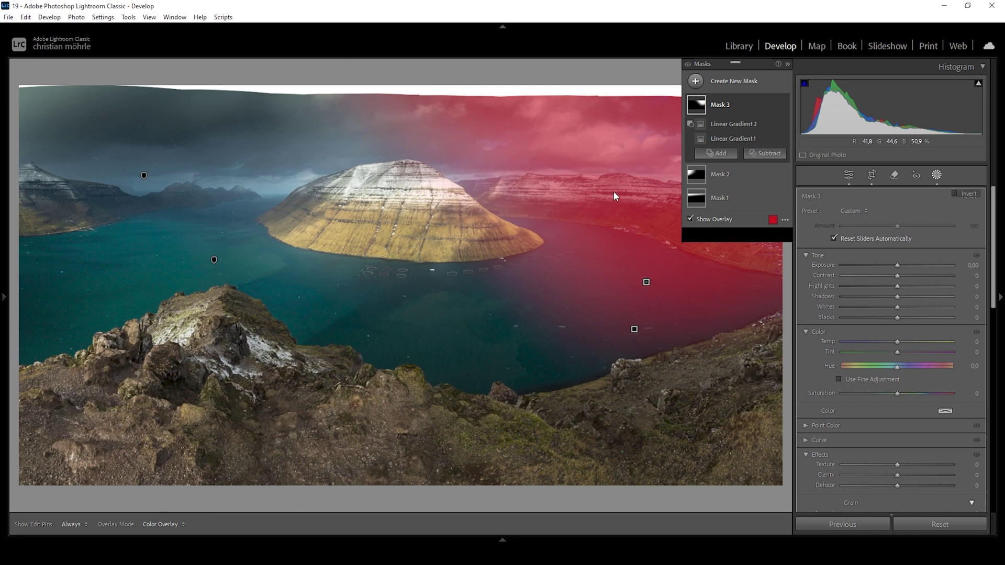
pyautogui.moveTo(644, 231); pyautogui.dragTo(664, 104)
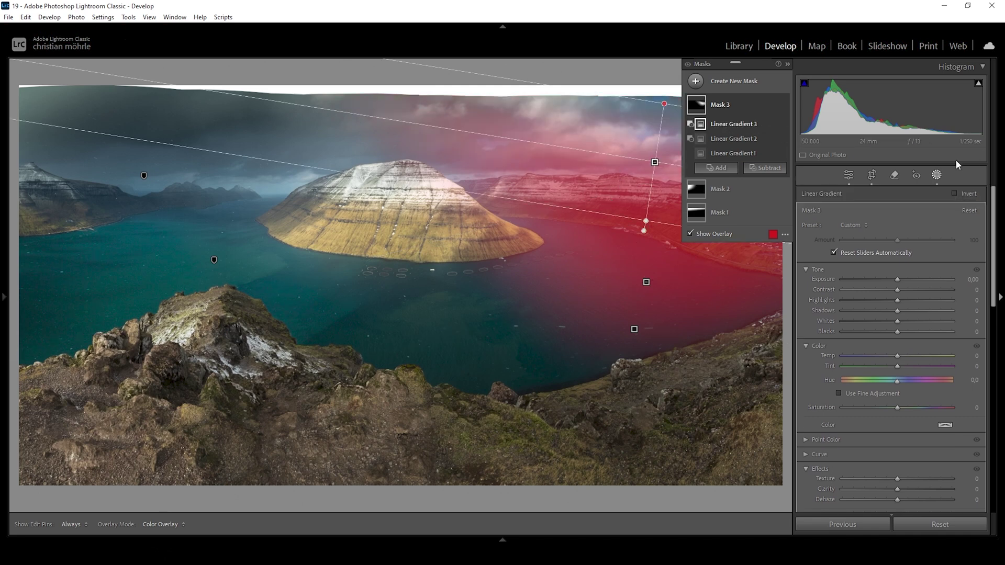
# Step: Darken the right-side mask with Shadows at −100 and Blacks at about −16
pyautogui.moveTo(897, 313); pyautogui.dragTo(740, 307)
pyautogui.press('o')
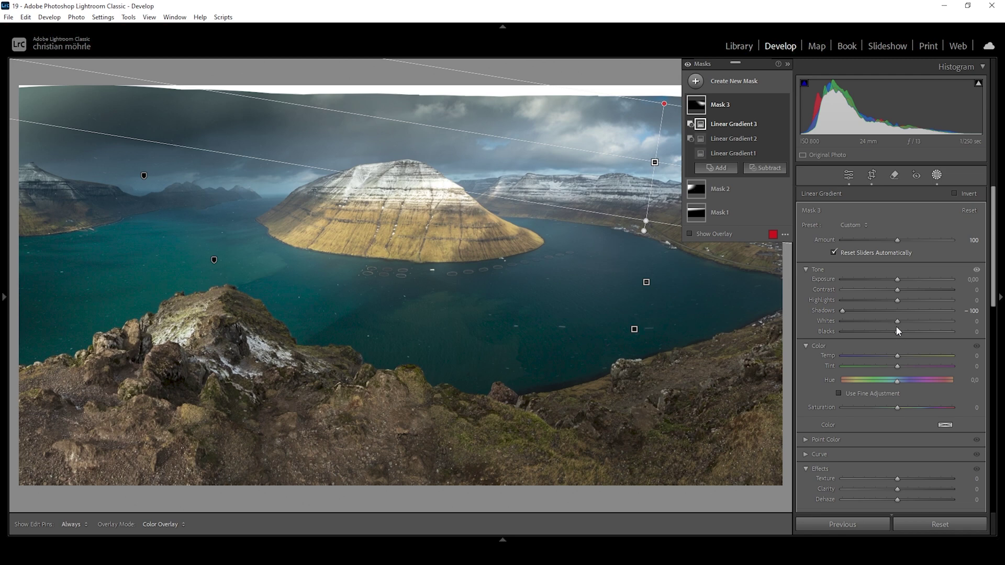
pyautogui.moveTo(897, 332); pyautogui.dragTo(884, 333)
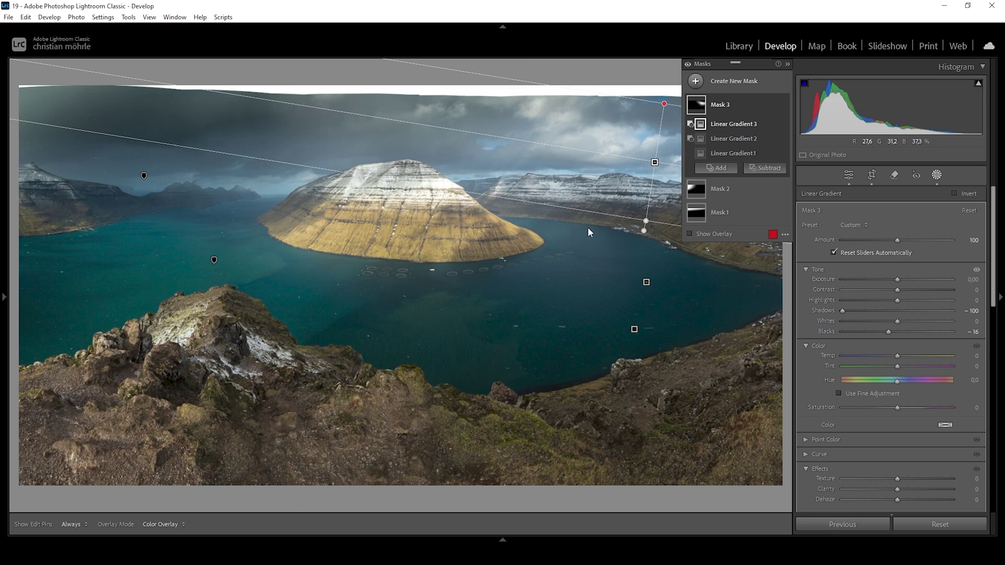
# Step: Add a horizontal linear gradient mask over the foreground from the photo's lower edge up to the rocks, and set its Exposure to about −0.95
pyautogui.click(716, 167)
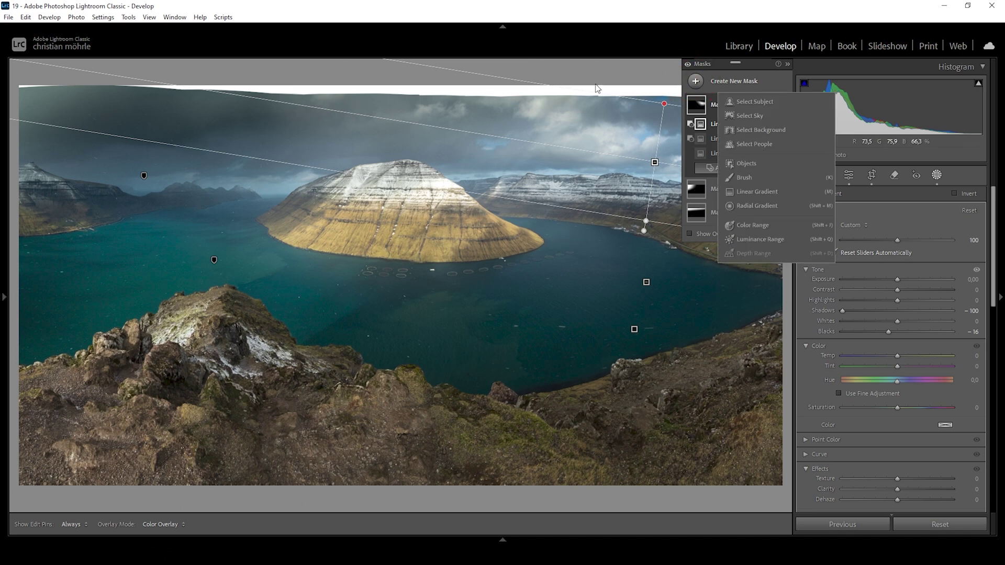
pyautogui.click(749, 189)
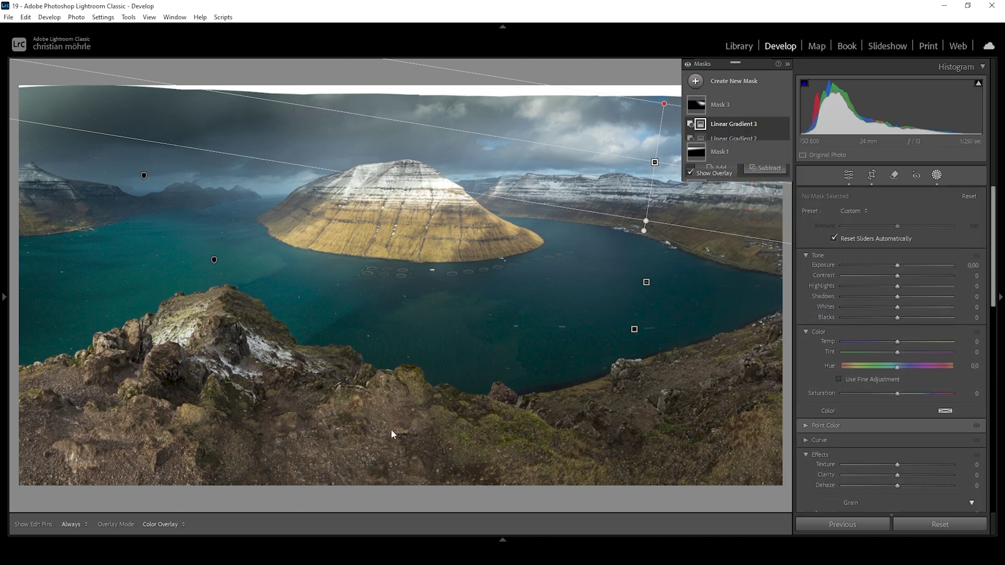
pyautogui.moveTo(379, 459); pyautogui.dragTo(379, 330)
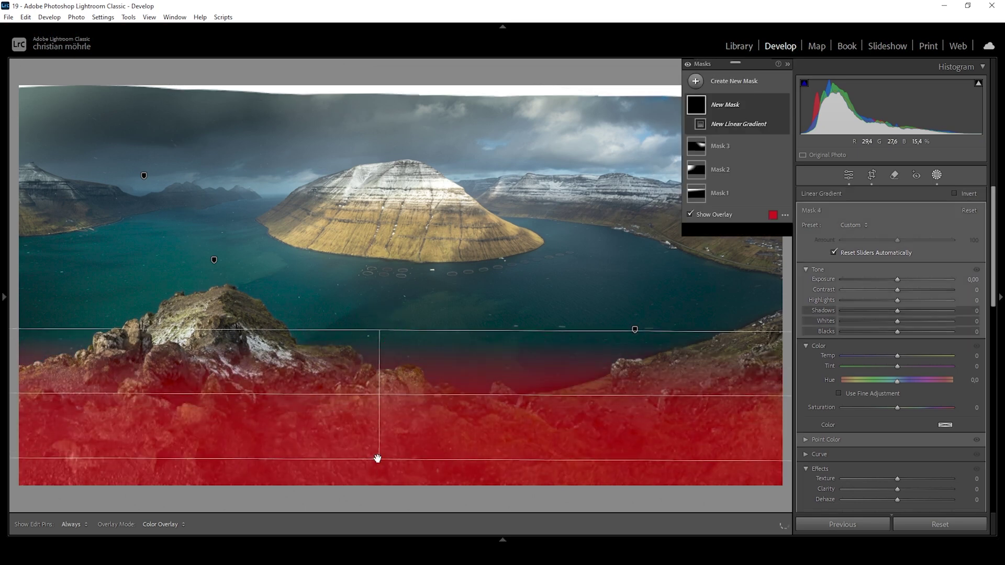
pyautogui.moveTo(377, 457); pyautogui.dragTo(374, 489)
pyautogui.moveTo(379, 329); pyautogui.dragTo(380, 369)
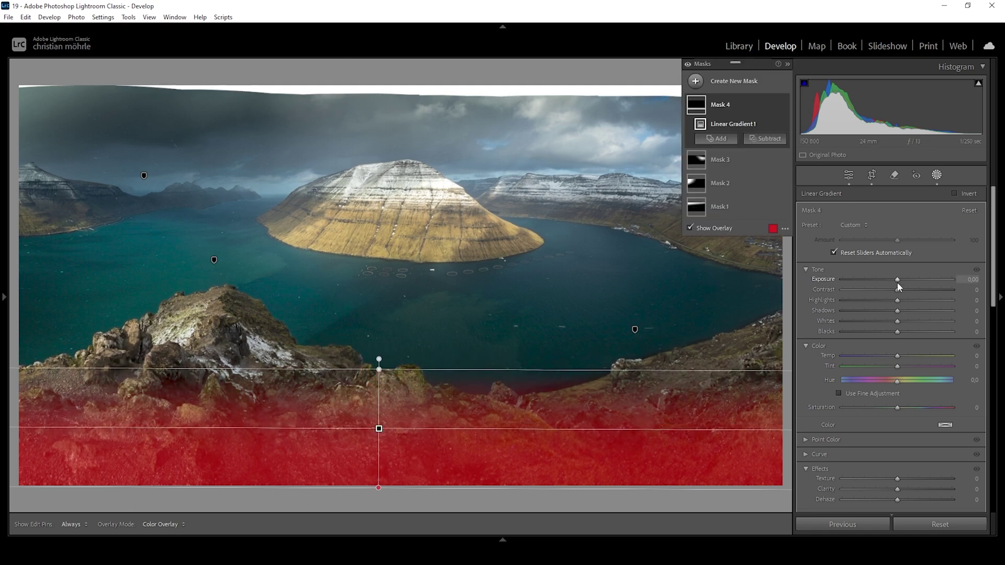
pyautogui.moveTo(897, 281); pyautogui.dragTo(890, 283)
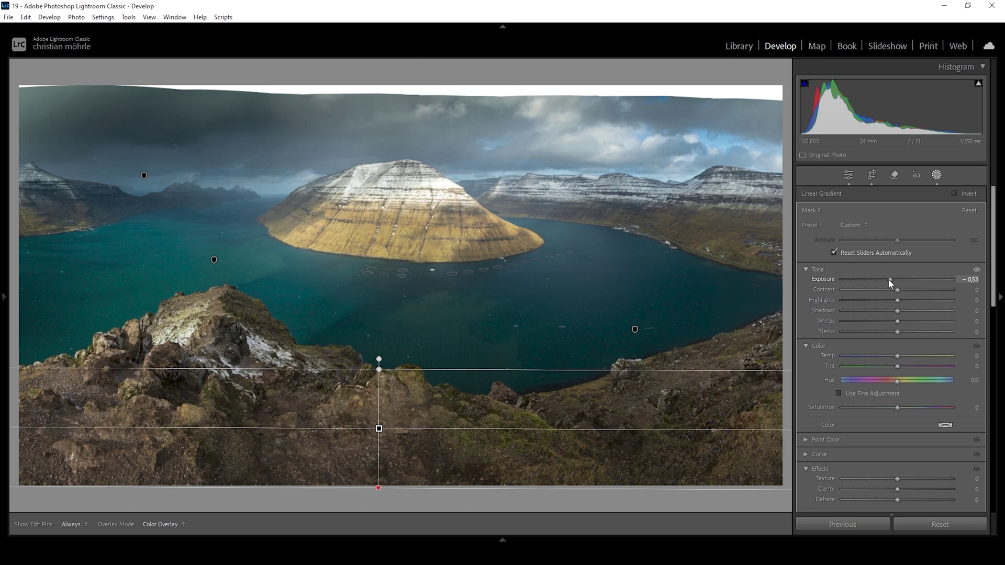
pyautogui.moveTo(887, 278); pyautogui.dragTo(881, 279)
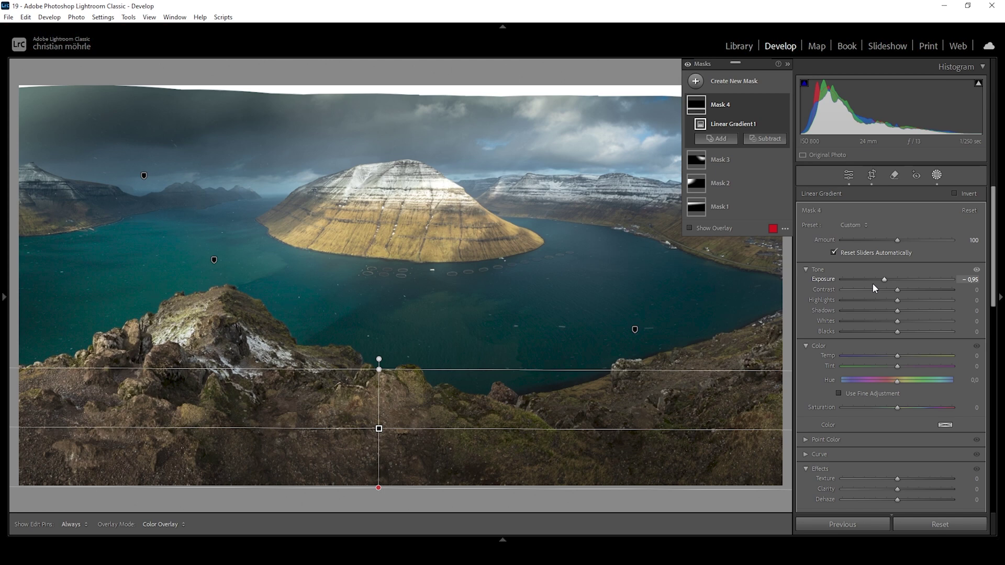
# Step: Add a wide radial gradient mask with feather 100 and centre it over the sunlit mountain
pyautogui.click(696, 84)
pyautogui.click(754, 191)
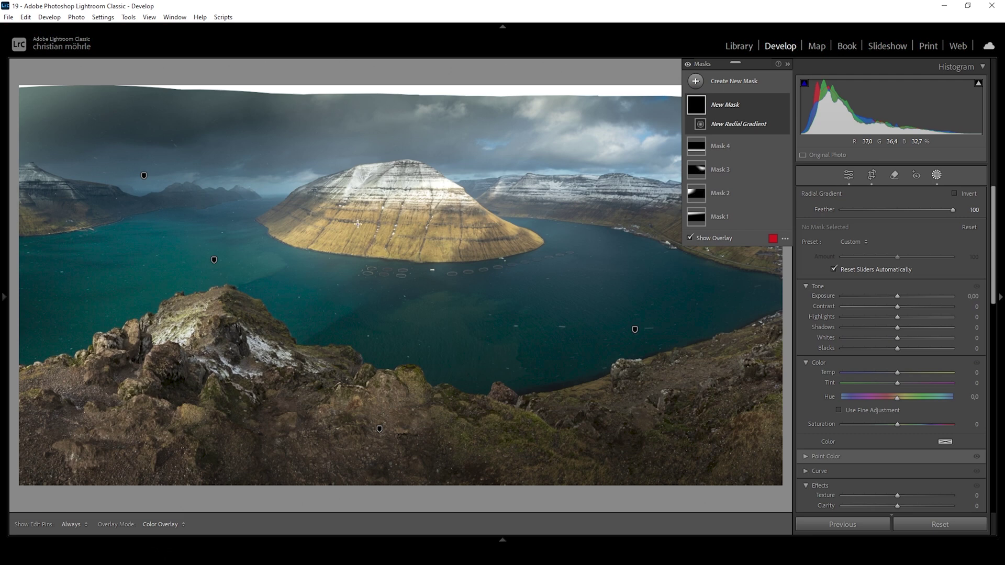
pyautogui.moveTo(372, 225); pyautogui.dragTo(510, 302)
pyautogui.moveTo(366, 226); pyautogui.dragTo(386, 223)
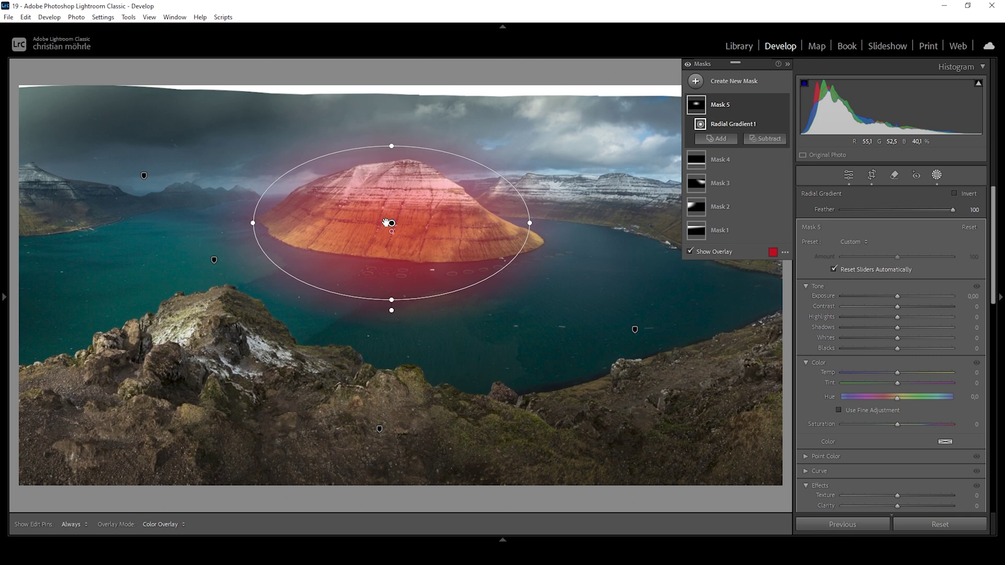
# Step: Set the mountain mask's Clarity to 27 and Saturation to about 15, and deselect the mask
pyautogui.scroll(-3, 893, 340)
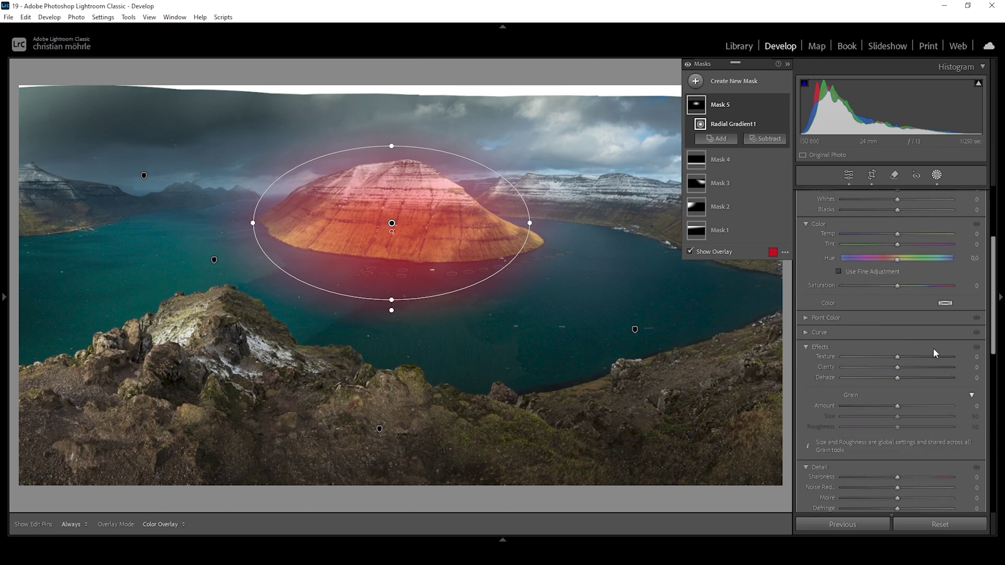
pyautogui.click(898, 369)
pyautogui.moveTo(916, 369); pyautogui.dragTo(913, 369)
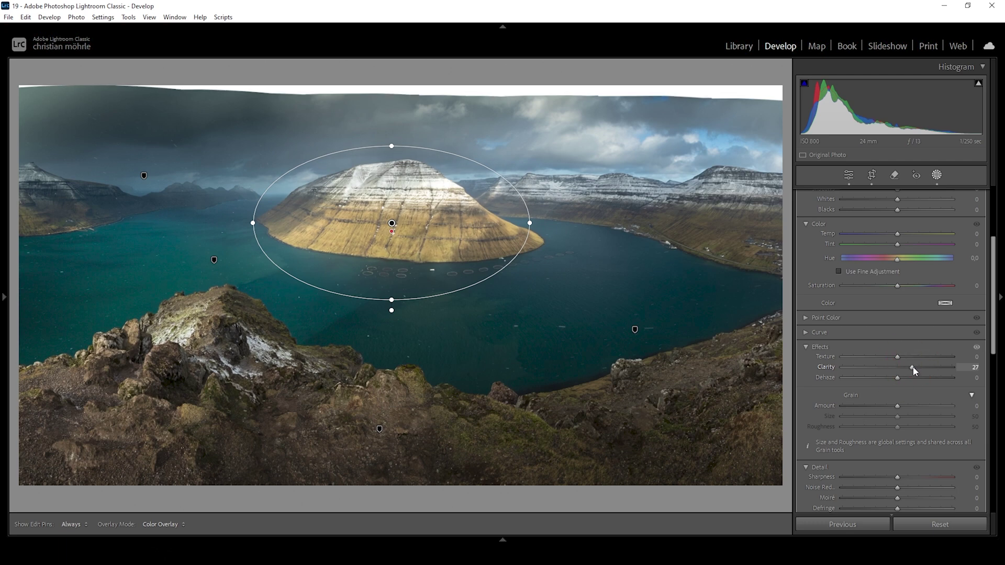
pyautogui.scroll(3, 925, 404)
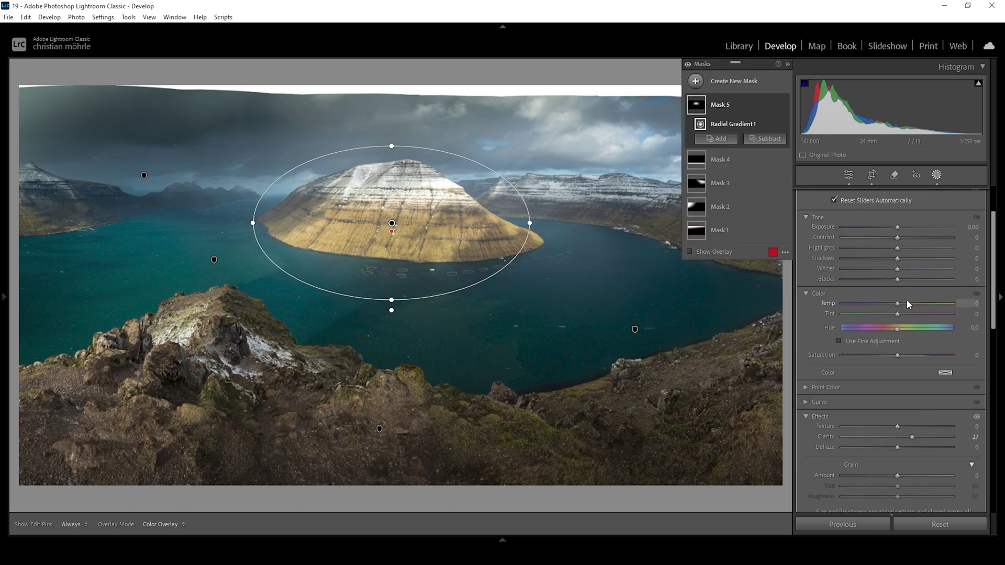
pyautogui.moveTo(896, 356); pyautogui.dragTo(904, 356)
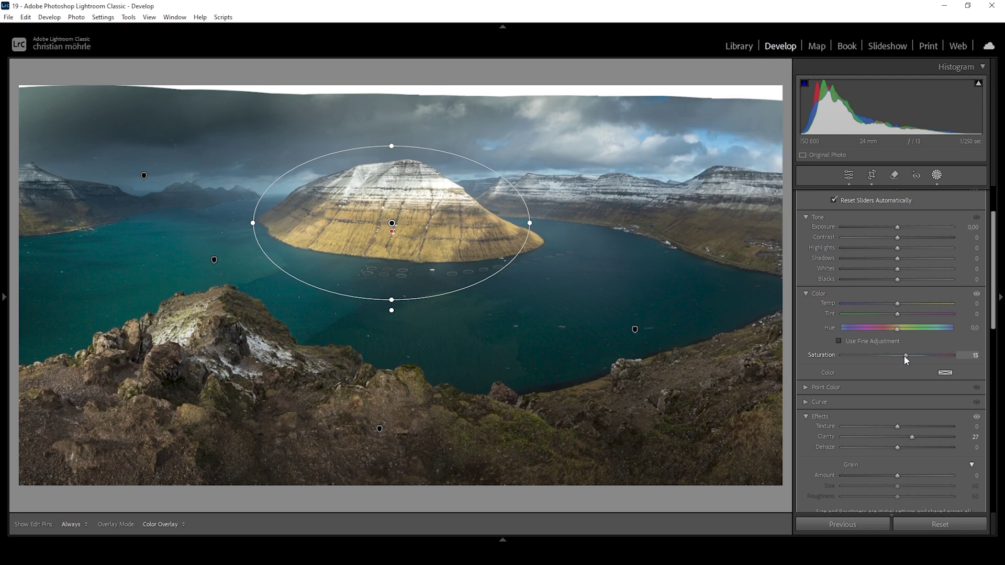
pyautogui.moveTo(907, 356); pyautogui.dragTo(905, 354)
pyautogui.click(937, 176)
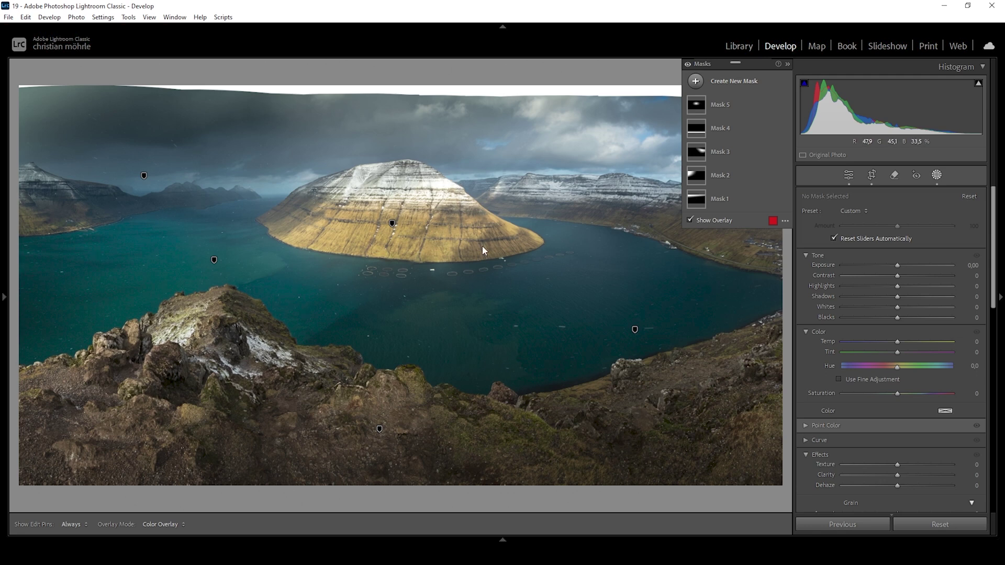
# Step: Add a smaller tilted radial gradient mask and position it over the mountain's right-hand slope
pyautogui.click(696, 84)
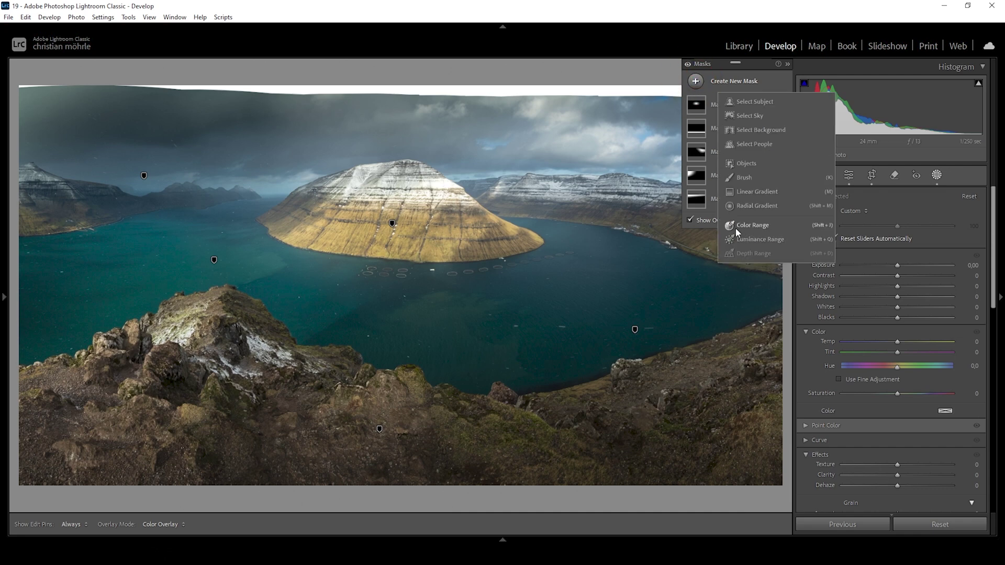
pyautogui.click(761, 206)
pyautogui.moveTo(451, 179); pyautogui.dragTo(511, 208)
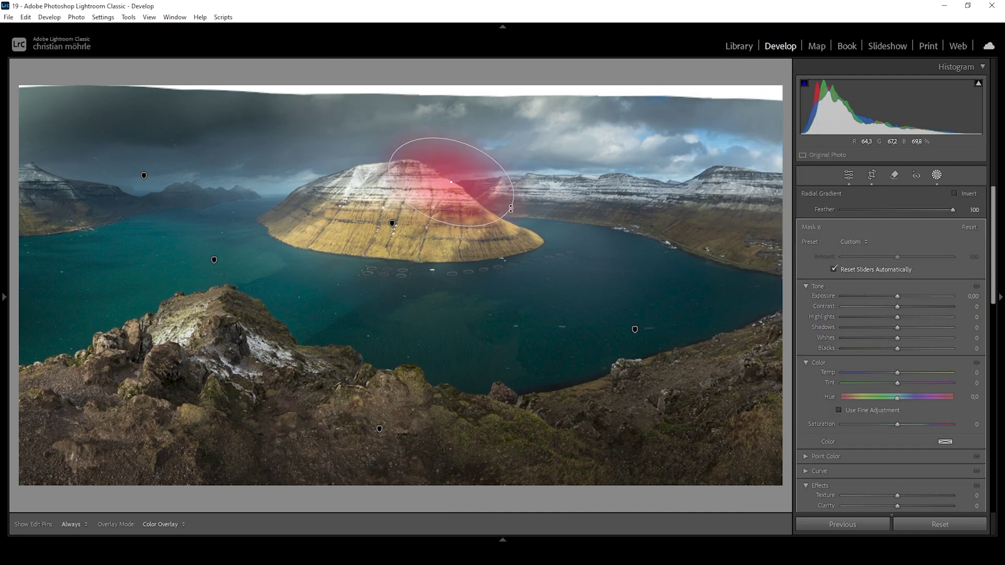
pyautogui.moveTo(451, 182); pyautogui.dragTo(464, 193)
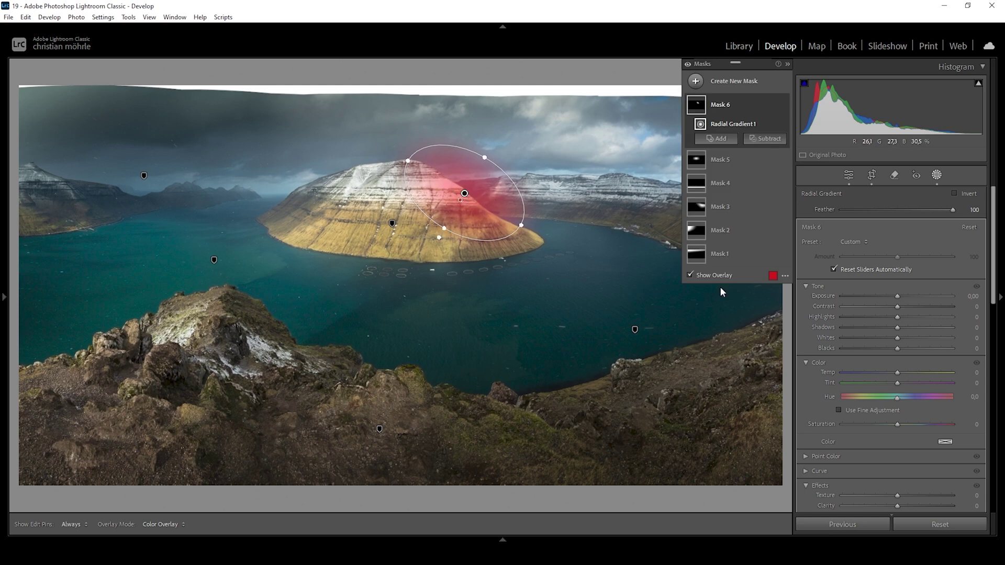
# Step: Subtract the central mountain from the small radial gradient mask by selecting it as an object with a rectangle
pyautogui.press('o')
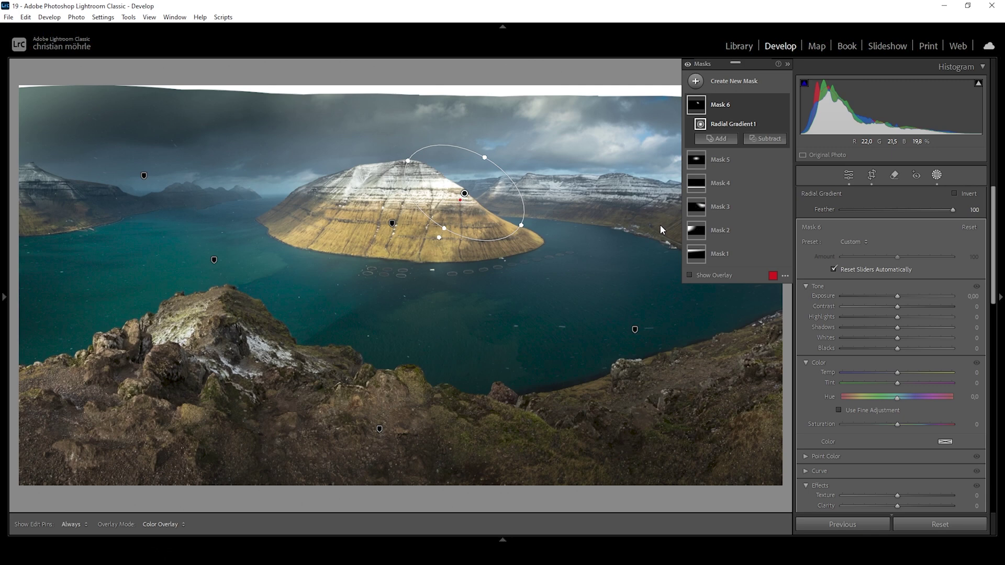
pyautogui.click(709, 277)
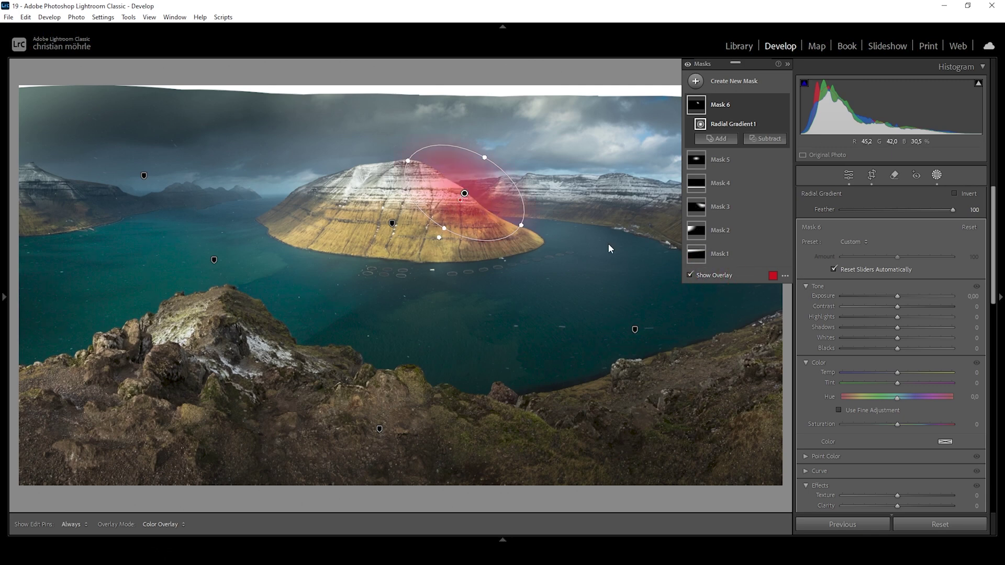
pyautogui.click(766, 140)
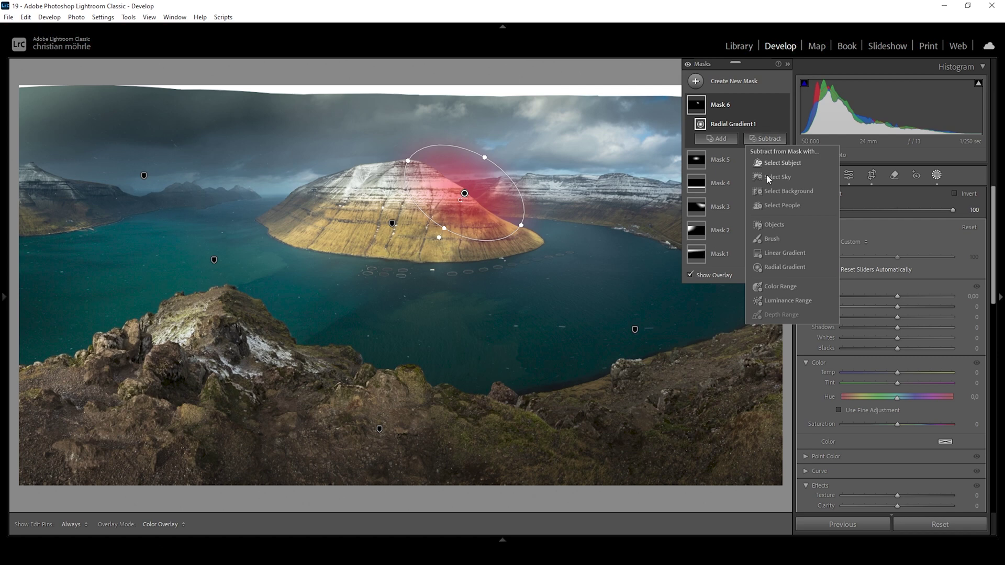
pyautogui.click(774, 225)
pyautogui.click(843, 211)
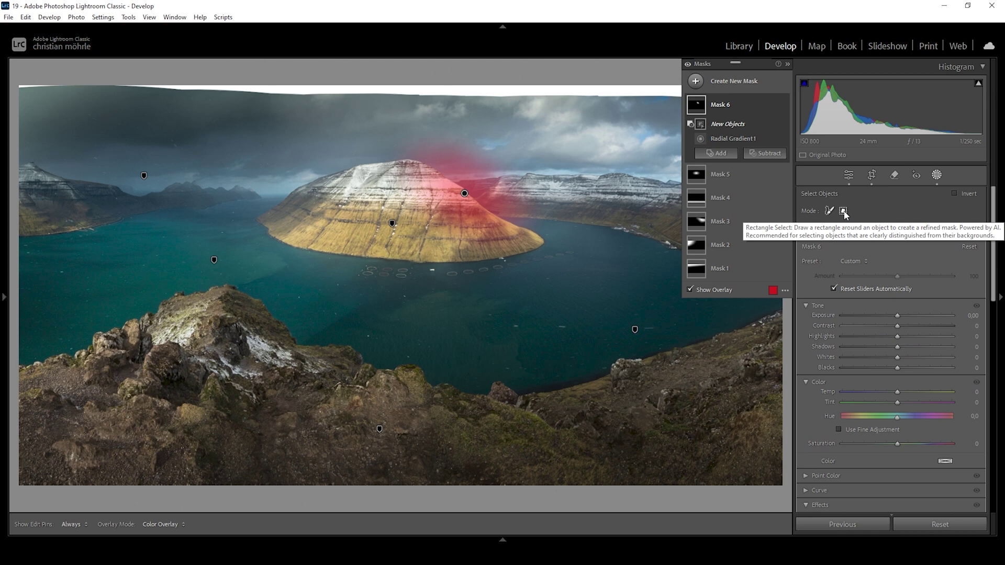
pyautogui.click(842, 211)
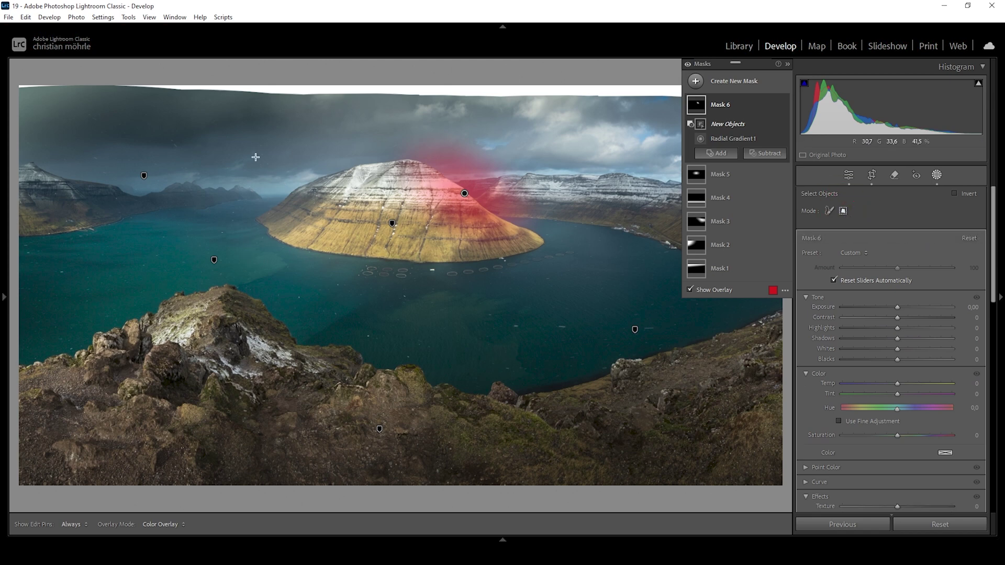
pyautogui.moveTo(241, 147); pyautogui.dragTo(549, 286)
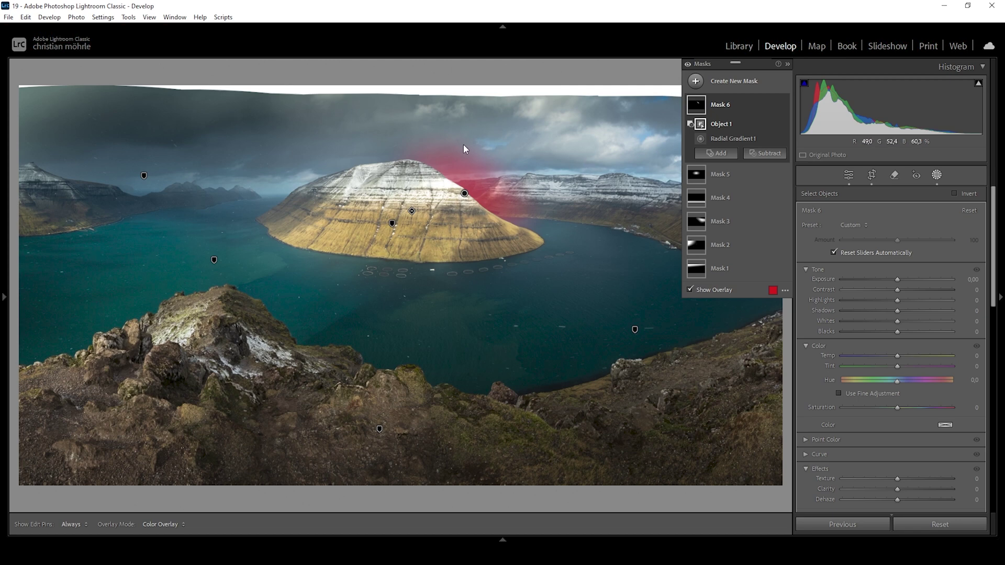
# Step: Subtract the sky from the same radial mask as well, and set the mask's Blacks to −69
pyautogui.click(765, 154)
pyautogui.click(777, 194)
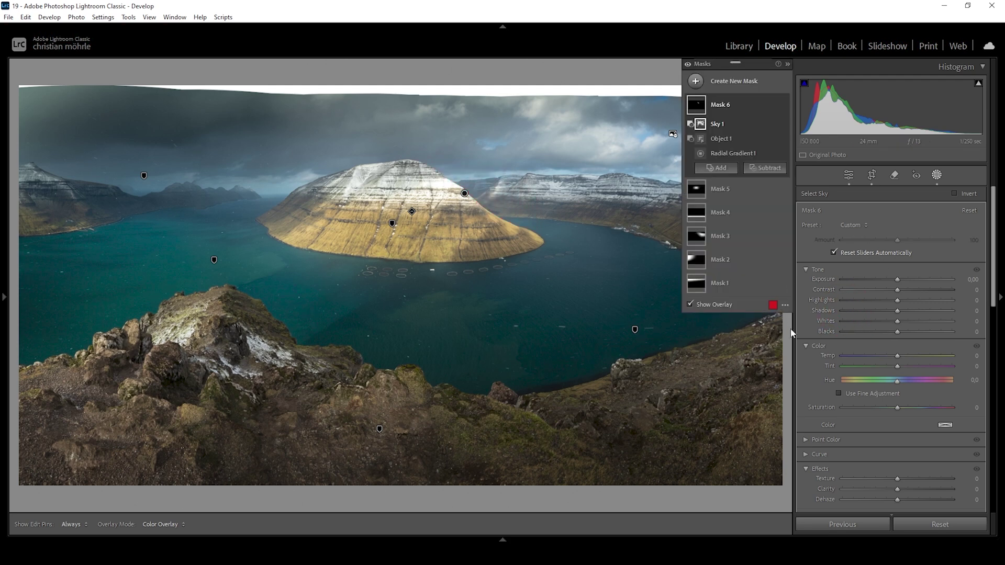
pyautogui.moveTo(895, 332); pyautogui.dragTo(875, 331)
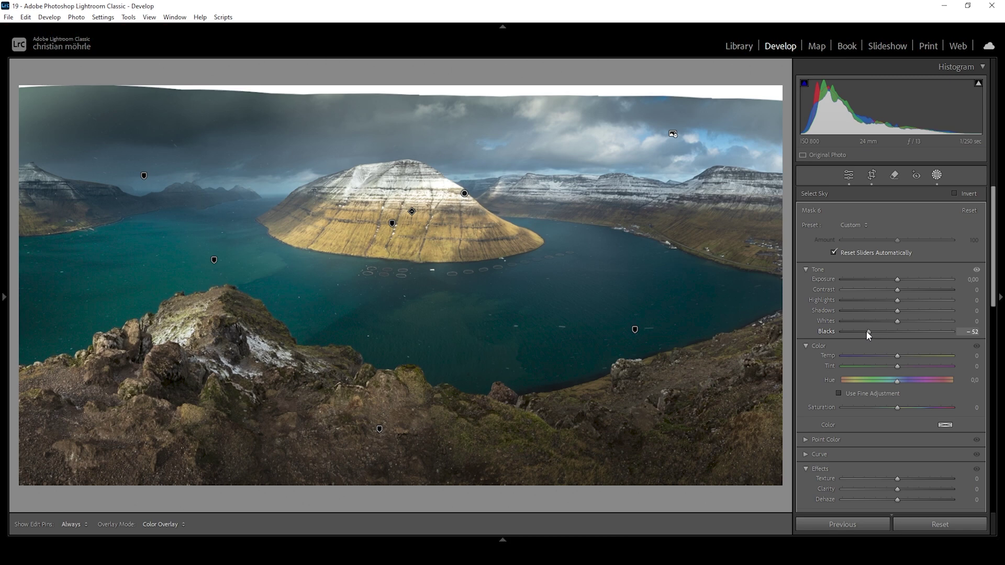
pyautogui.moveTo(866, 331); pyautogui.dragTo(860, 331)
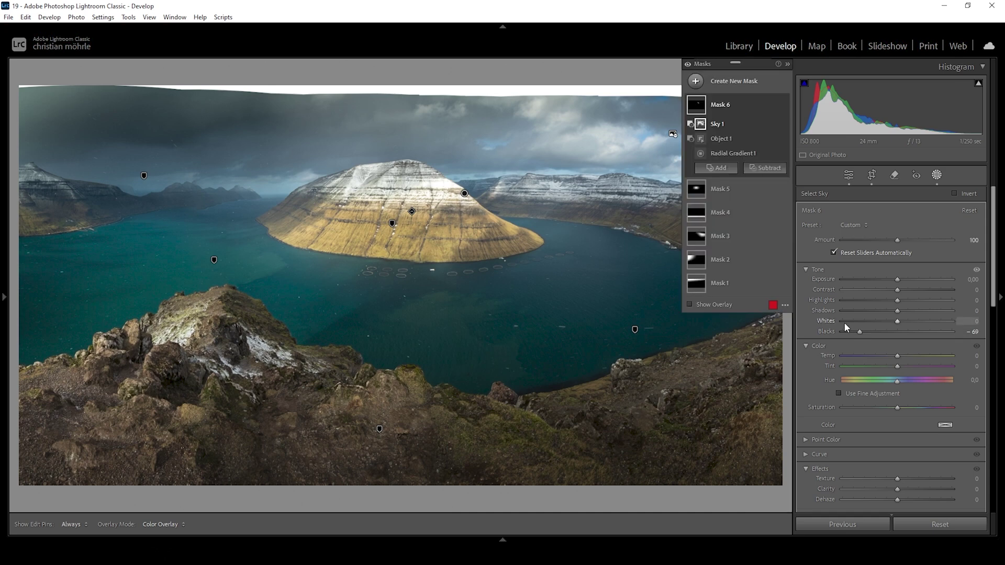
# Step: Create a new object mask of the central mountain with a rectangle selection and display its overlay
pyautogui.moveTo(805, 84)
pyautogui.click(694, 82)
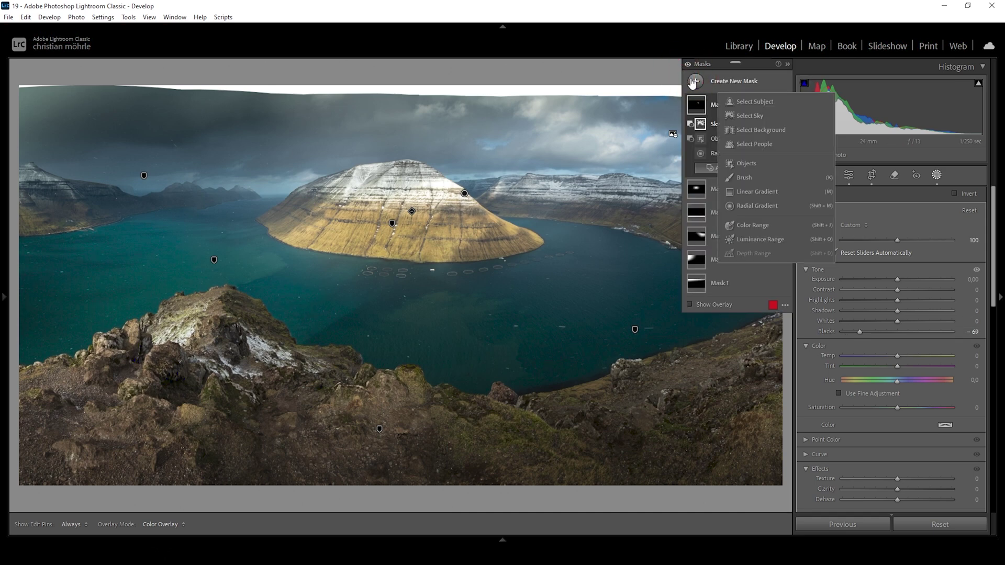
pyautogui.click(746, 163)
pyautogui.press('Escape')
pyautogui.moveTo(242, 145); pyautogui.dragTo(550, 282)
pyautogui.click(692, 300)
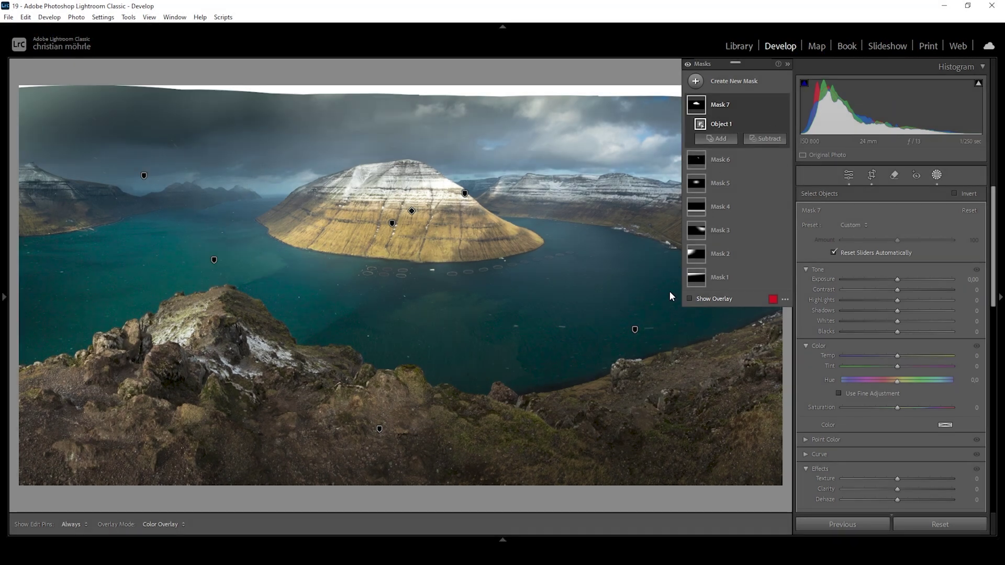
pyautogui.click(690, 299)
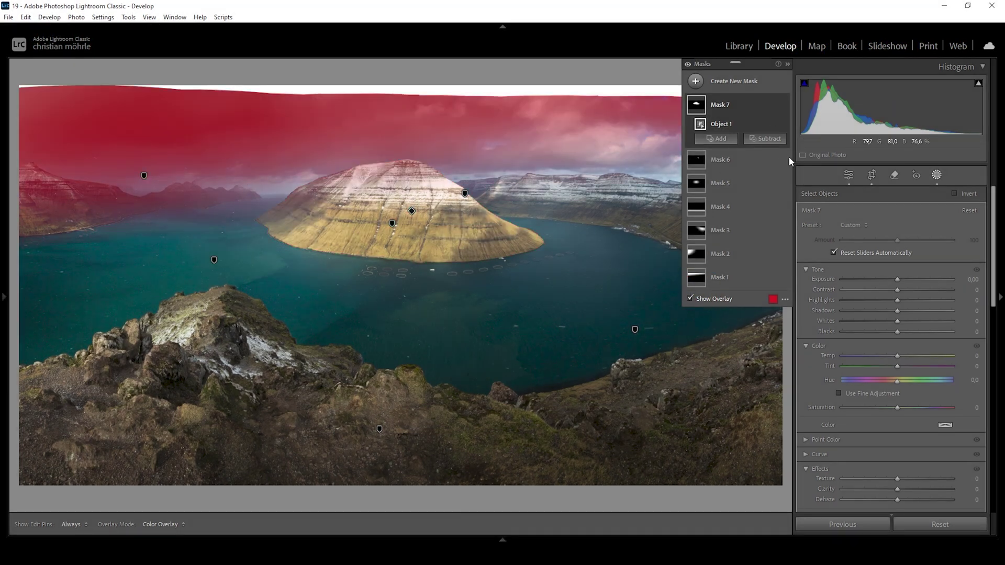
# Step: Subtract a diagonal linear gradient from the mountain object mask so that only its left-hand slope stays masked
pyautogui.click(763, 138)
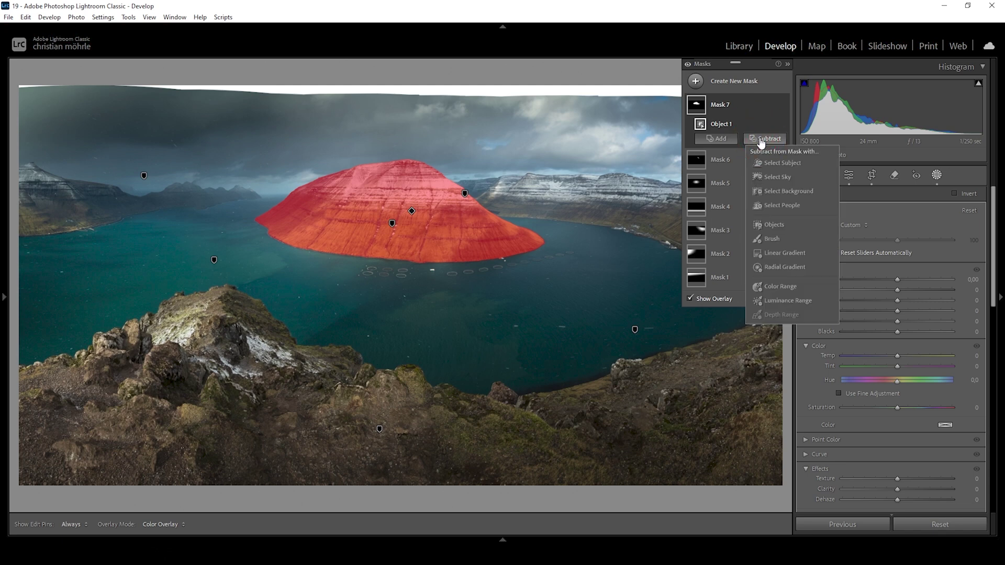
pyautogui.press('Escape')
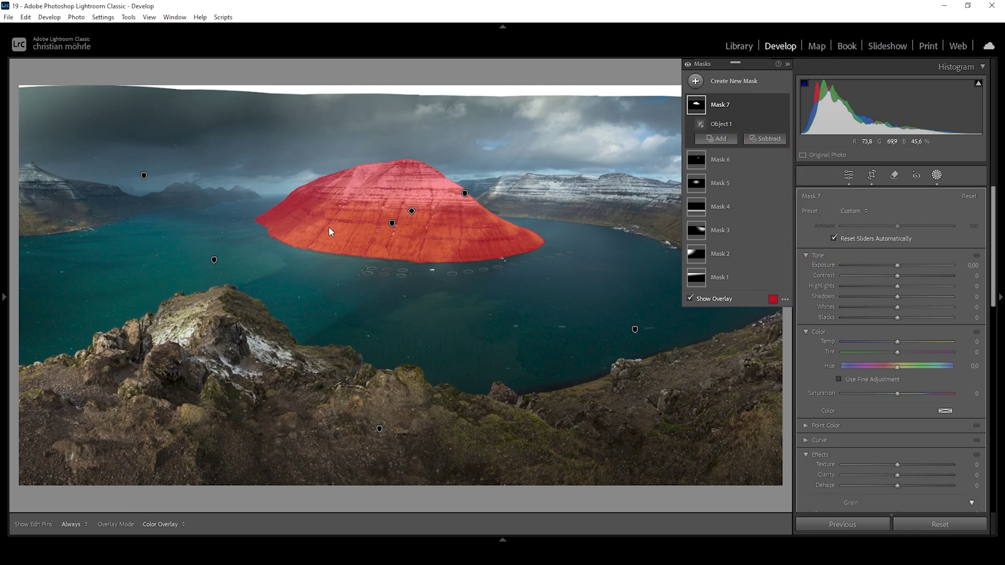
pyautogui.hotkey('alt', 'm')
pyautogui.moveTo(321, 228); pyautogui.dragTo(271, 166)
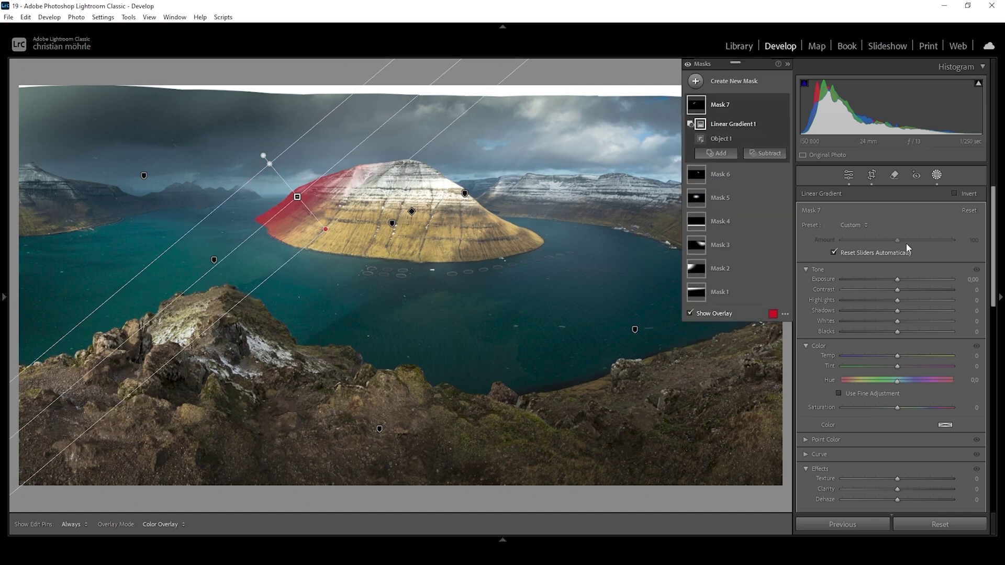
# Step: Darken the masked left-hand slope with Shadows −99, Exposure about −0.27 and Blacks −20
pyautogui.moveTo(898, 312); pyautogui.dragTo(839, 310)
pyautogui.moveTo(897, 332); pyautogui.dragTo(873, 330)
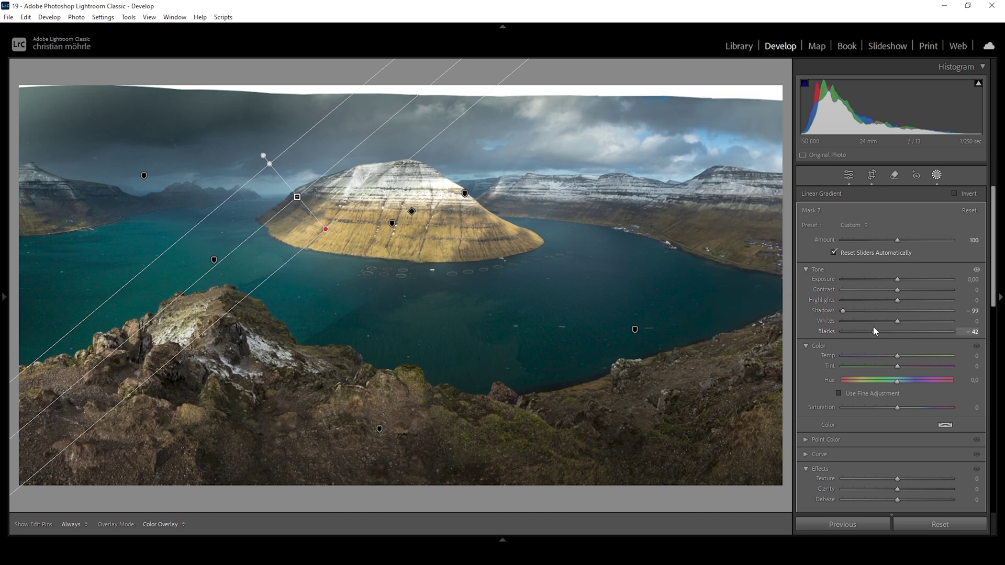
pyautogui.moveTo(874, 331); pyautogui.dragTo(879, 332)
pyautogui.moveTo(898, 280); pyautogui.dragTo(893, 284)
pyautogui.moveTo(879, 331); pyautogui.dragTo(886, 332)
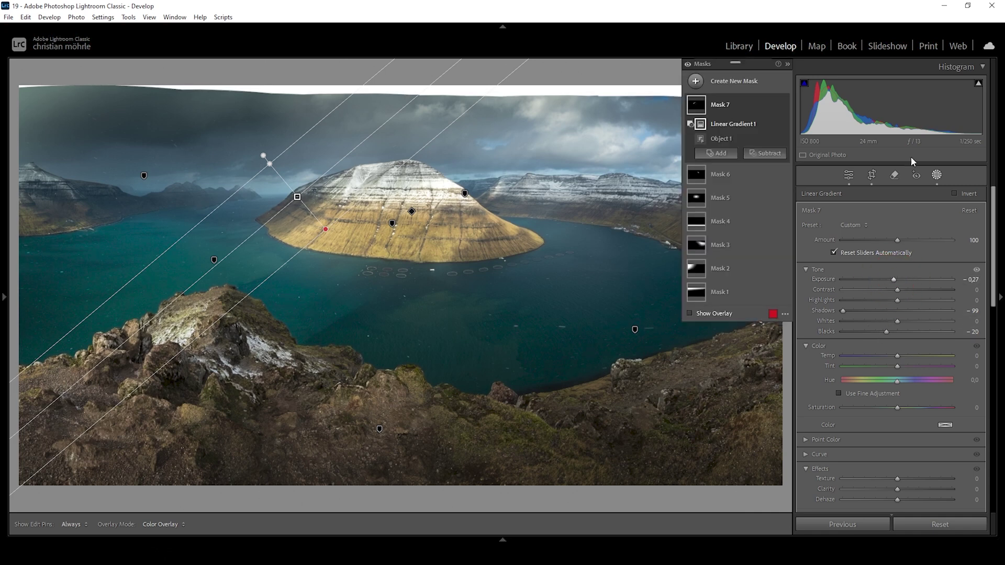
# Step: Compare the photo with all masks hidden and shown, and leave masking
pyautogui.click(851, 175)
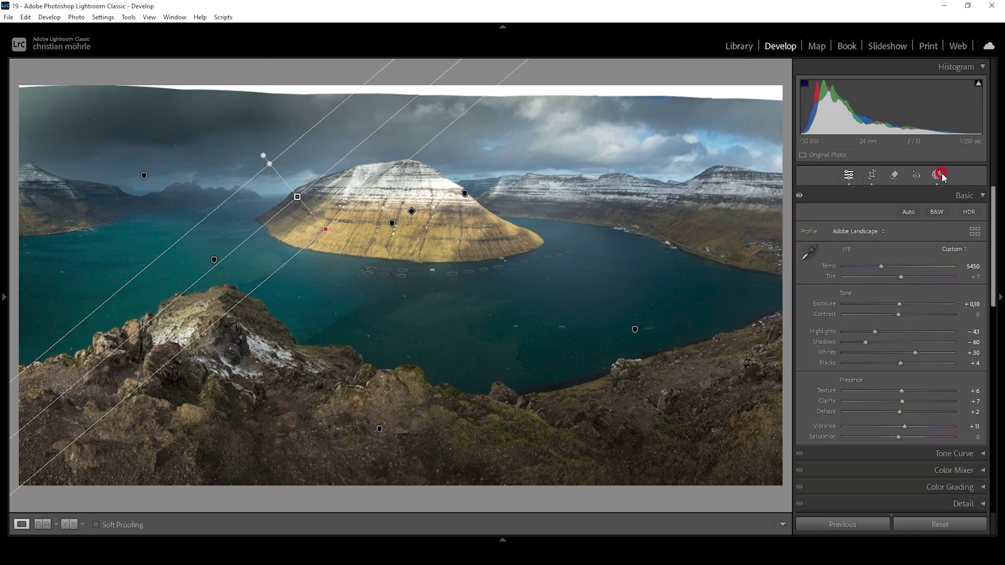
pyautogui.click(940, 176)
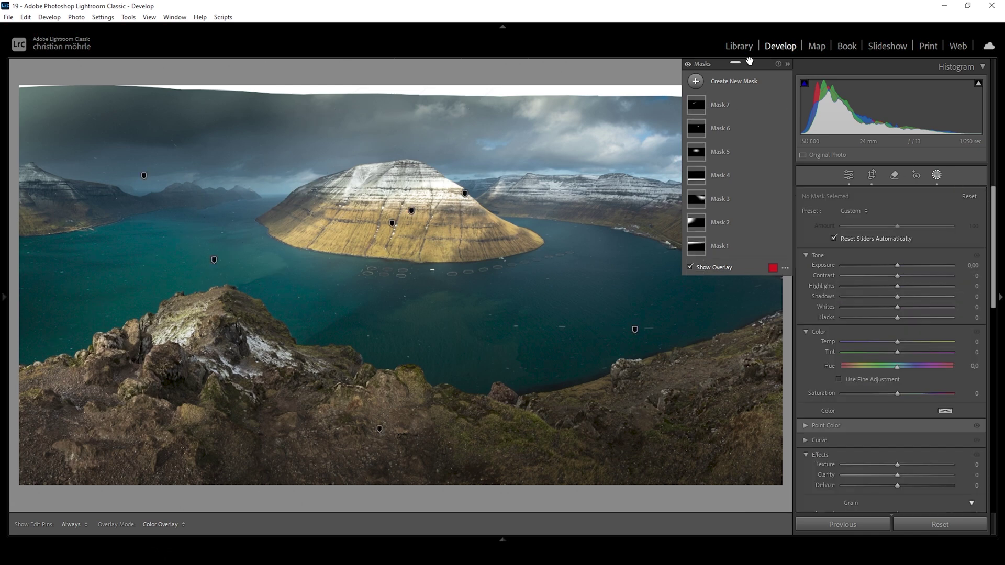
pyautogui.click(687, 66)
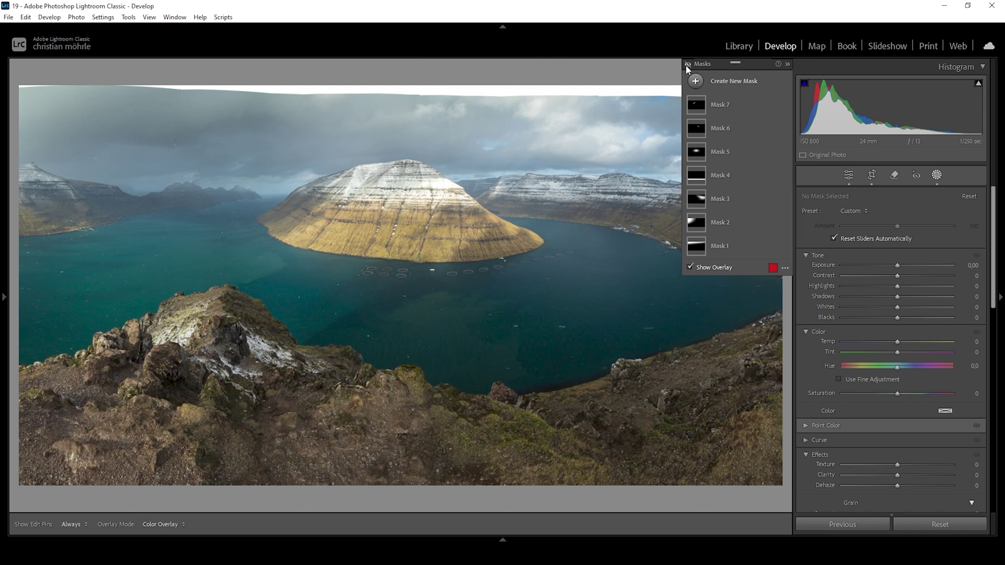
pyautogui.click(687, 65)
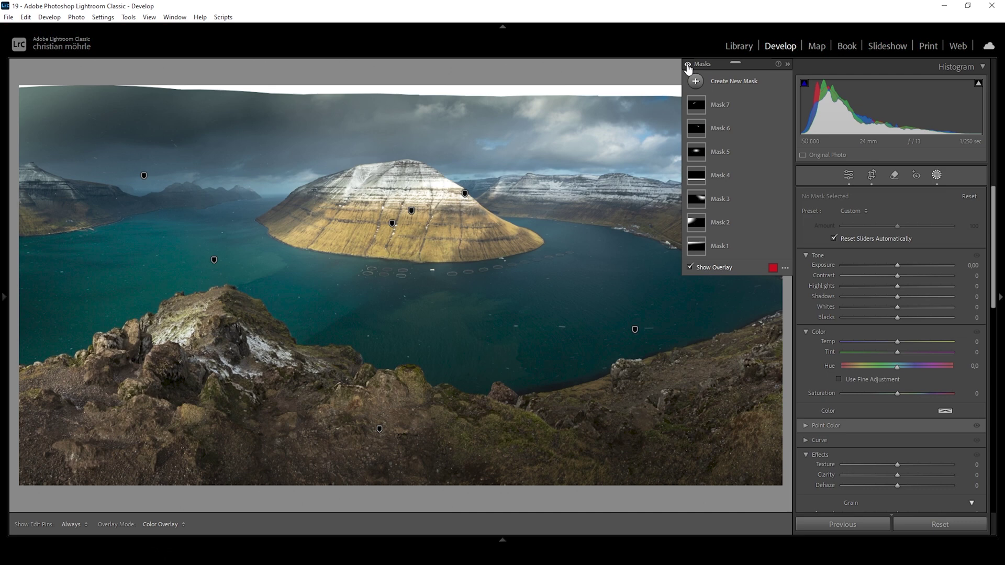
pyautogui.hotkey('shift', 'w')
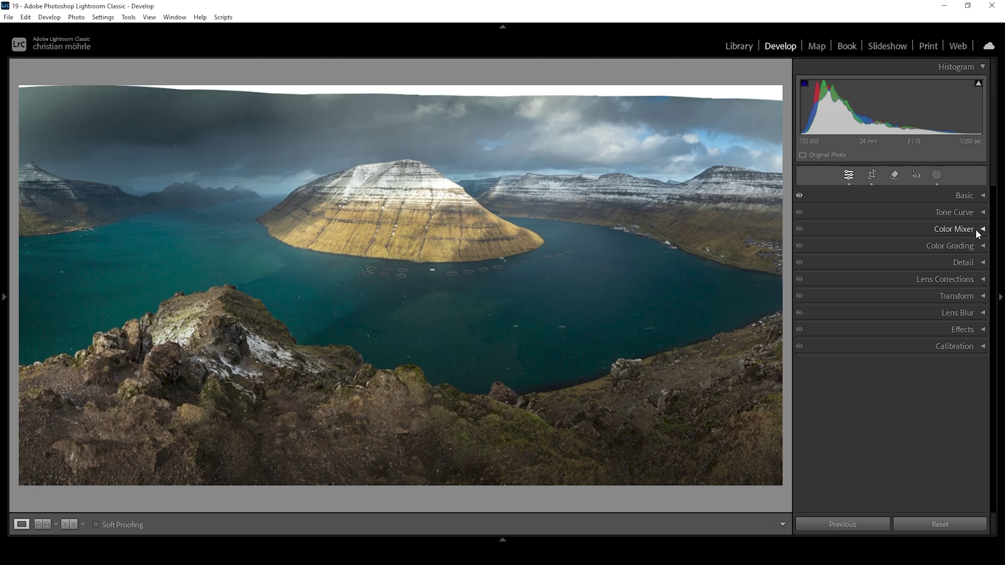
# Step: In the Color Mixer, set Blue luminance to about −13, Yellow saturation to +8 and Green saturation to +5
pyautogui.click(931, 225)
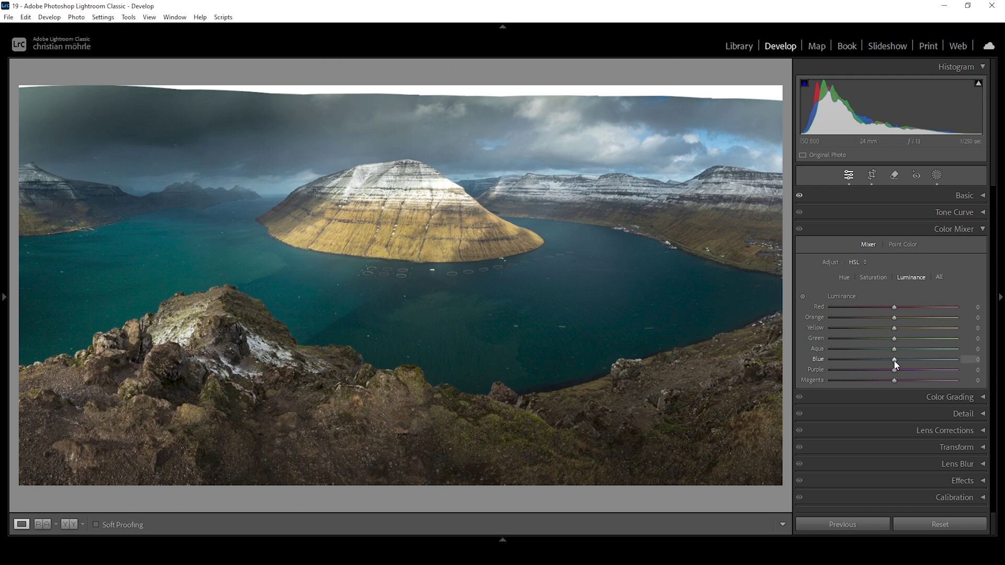
pyautogui.moveTo(892, 361); pyautogui.dragTo(890, 364)
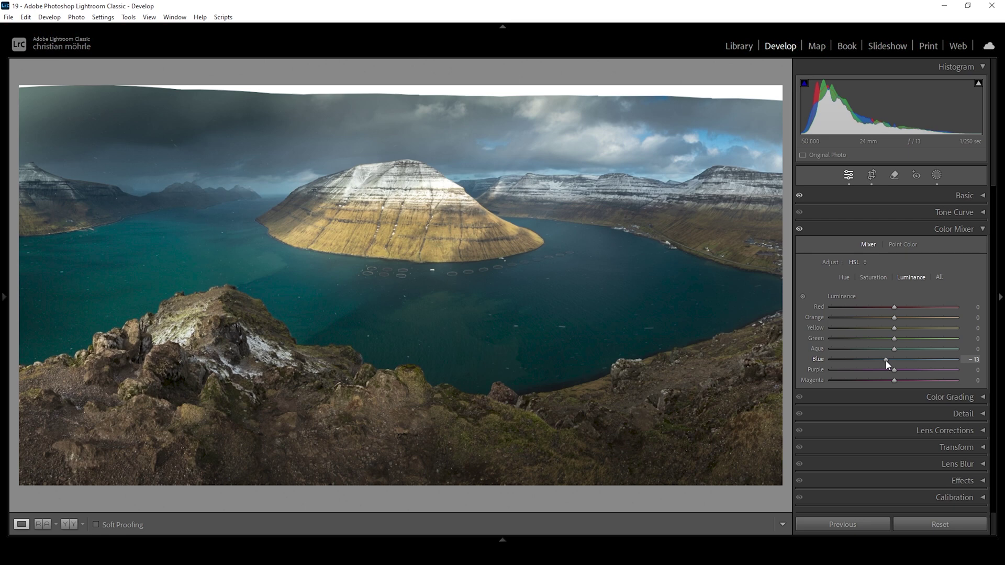
pyautogui.click(878, 279)
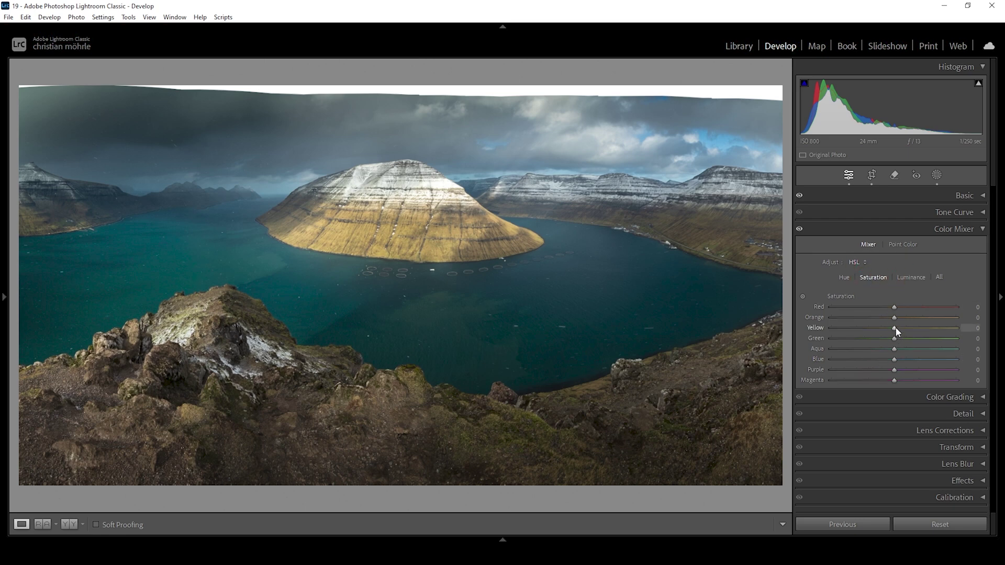
pyautogui.moveTo(897, 326); pyautogui.dragTo(896, 339)
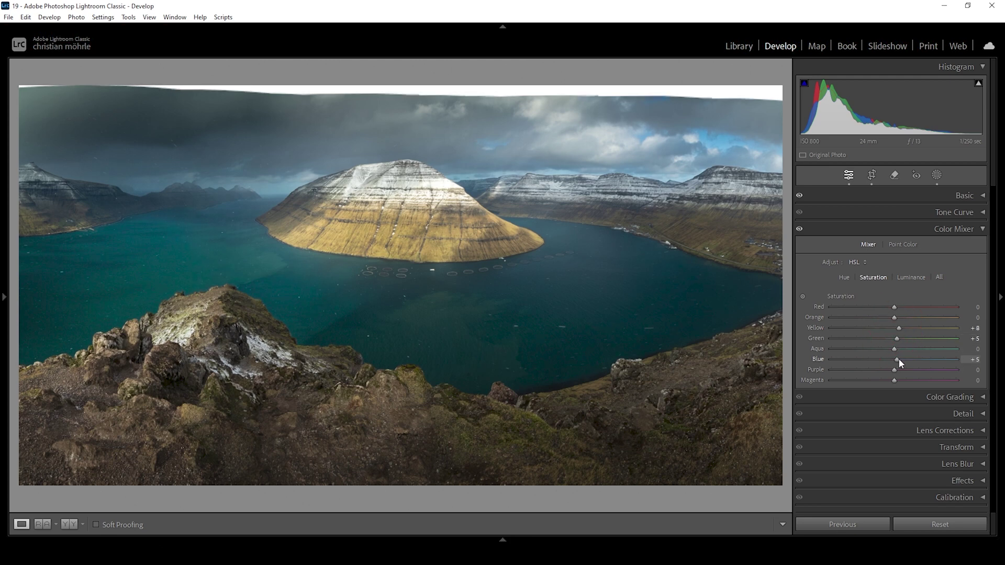
pyautogui.moveTo(900, 359); pyautogui.dragTo(898, 359)
pyautogui.doubleClick(898, 359)
pyautogui.click(983, 230)
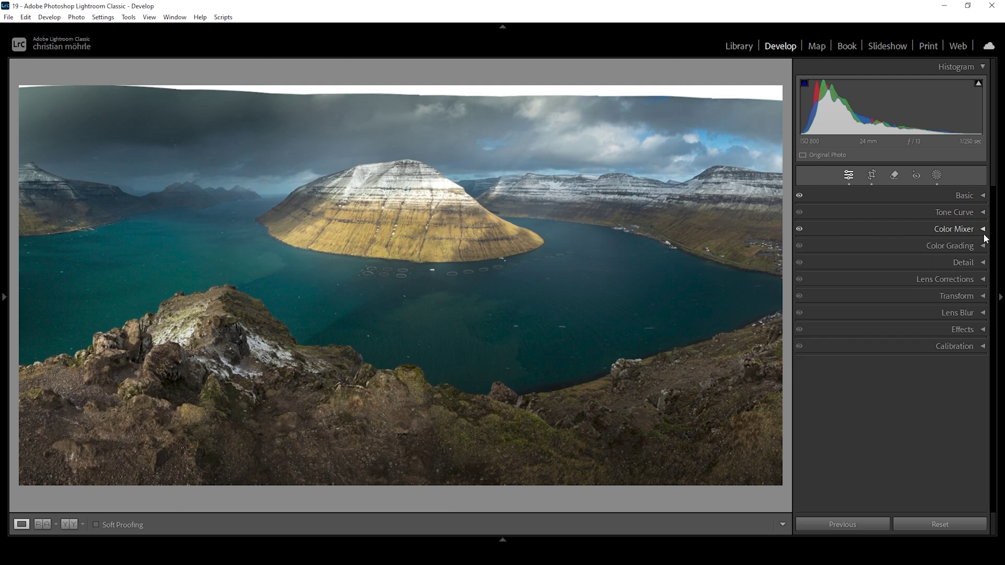
# Step: In Calibration, shift the Blue Primary Hue slightly toward teal and raise the Blue Primary Saturation slightly
pyautogui.click(944, 347)
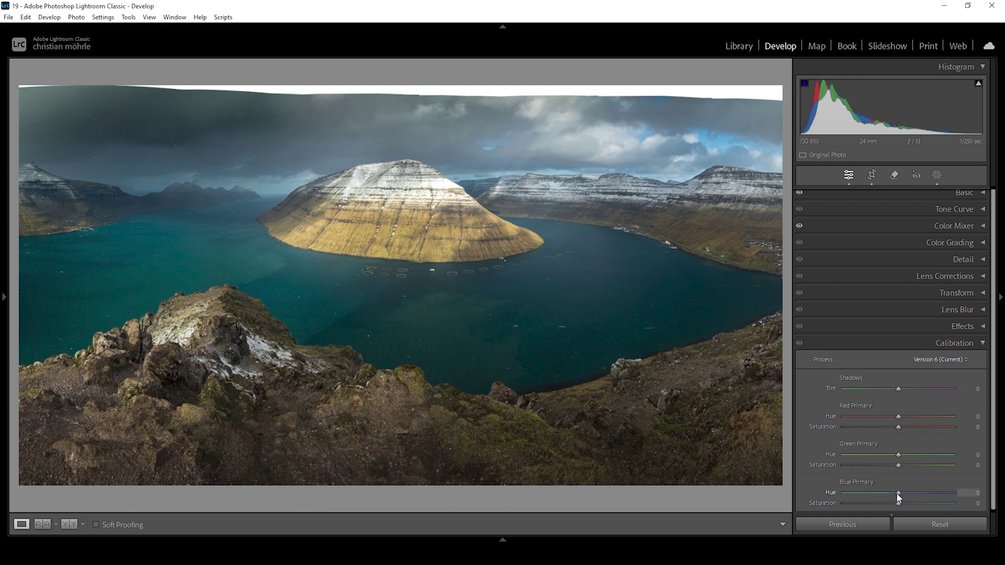
pyautogui.moveTo(899, 495); pyautogui.dragTo(892, 493)
pyautogui.moveTo(902, 503); pyautogui.dragTo(907, 501)
pyautogui.click(937, 343)
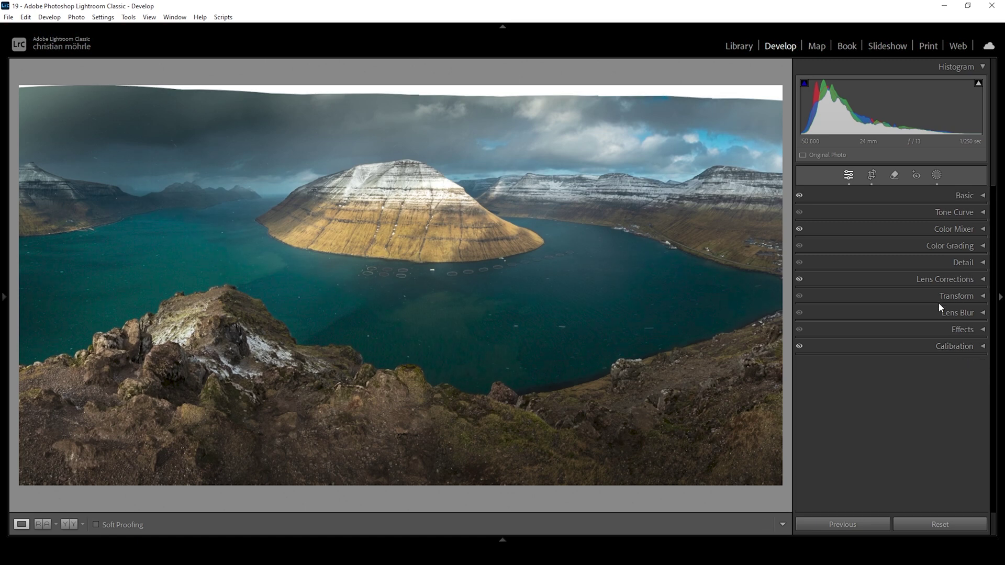
# Step: Sharpen the panorama with Amount 76, Radius 0.5, Detail 100 and Masking 73
pyautogui.click(966, 262)
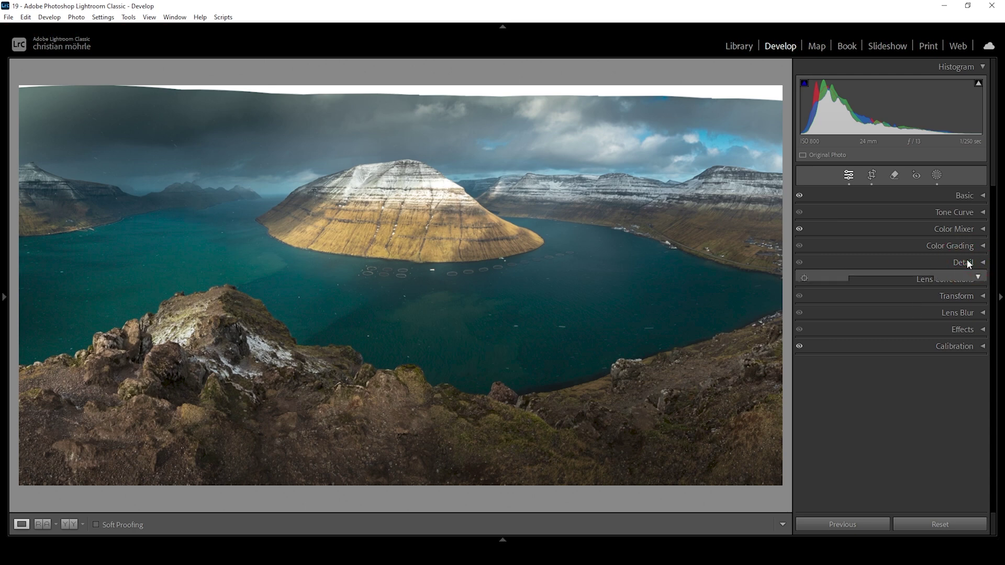
pyautogui.moveTo(871, 334); pyautogui.dragTo(772, 330)
pyautogui.moveTo(843, 356); pyautogui.dragTo(925, 363)
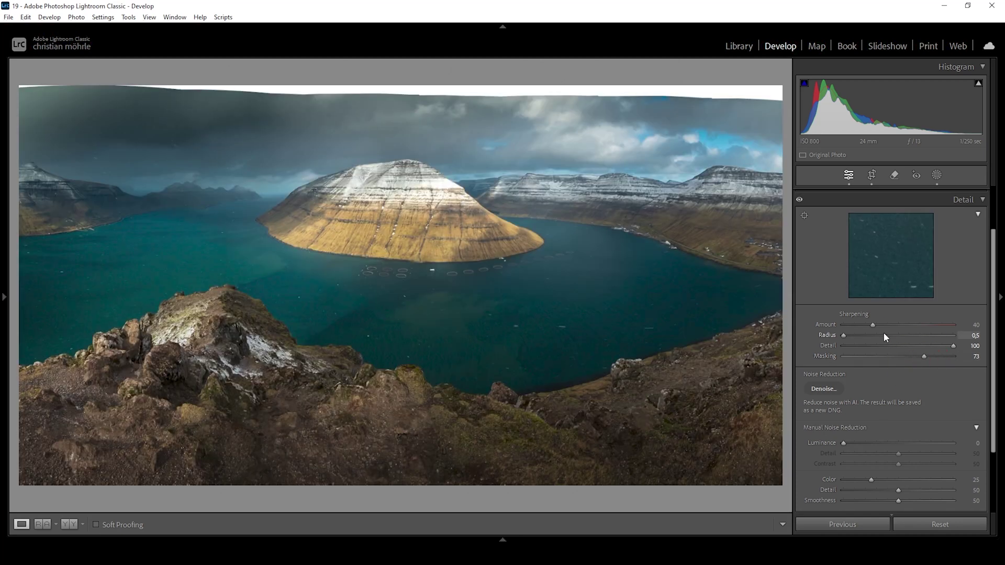
pyautogui.moveTo(873, 325); pyautogui.dragTo(899, 325)
# Step: Open the merged panorama DSC06547-Pano.dng in Adobe Photoshop 2024 for further editing
pyautogui.click(502, 539)
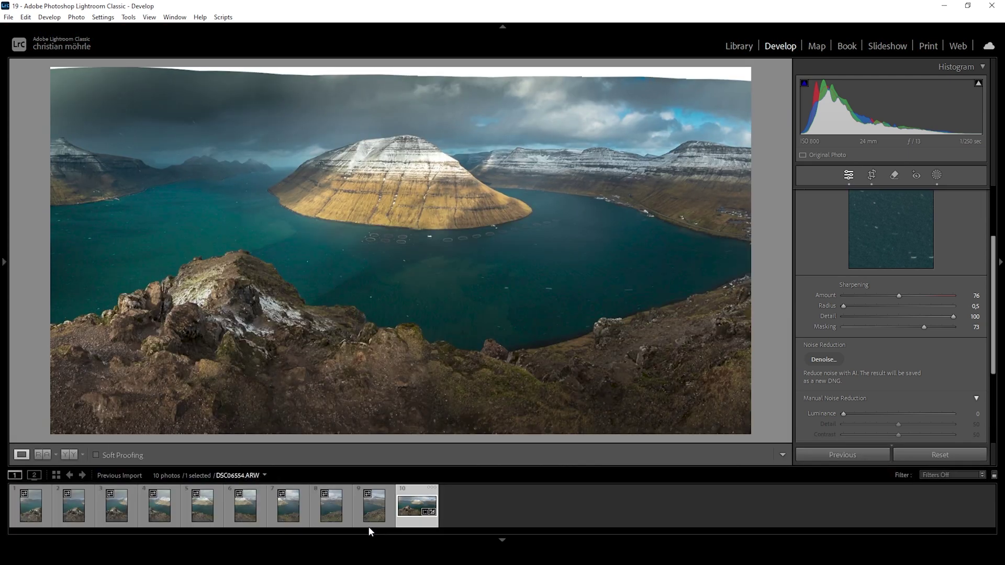
pyautogui.rightClick(402, 503)
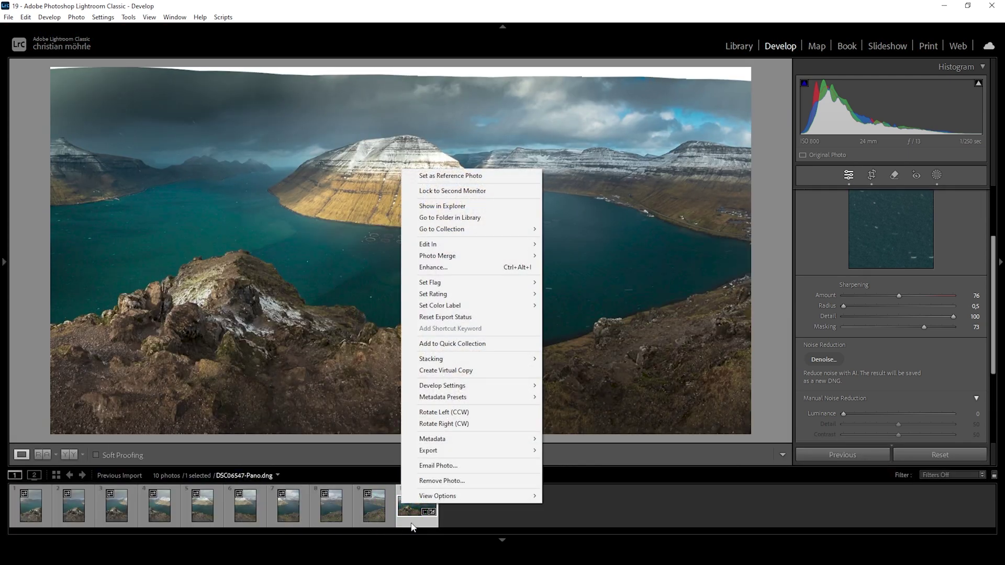
pyautogui.moveTo(466, 244)
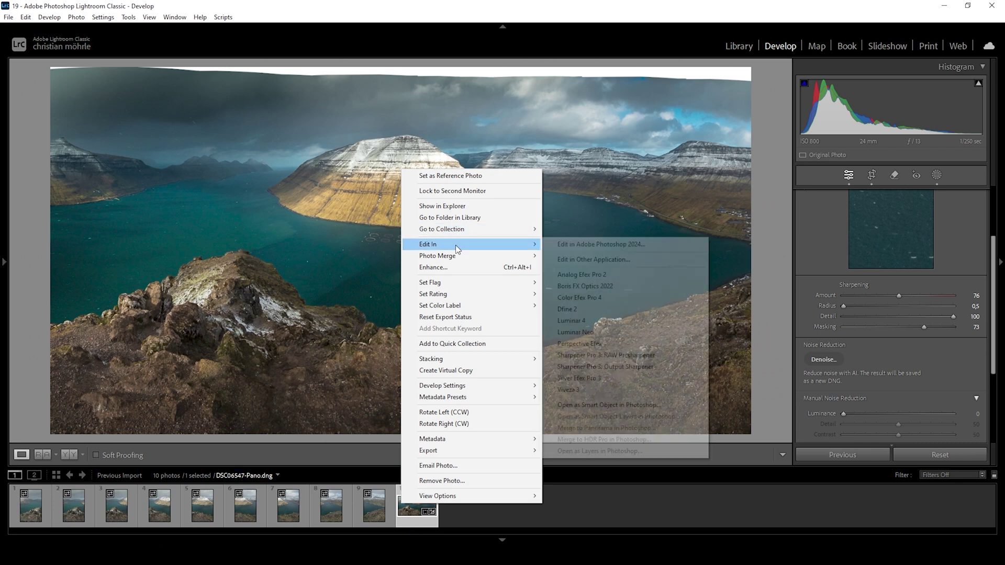
pyautogui.click(633, 244)
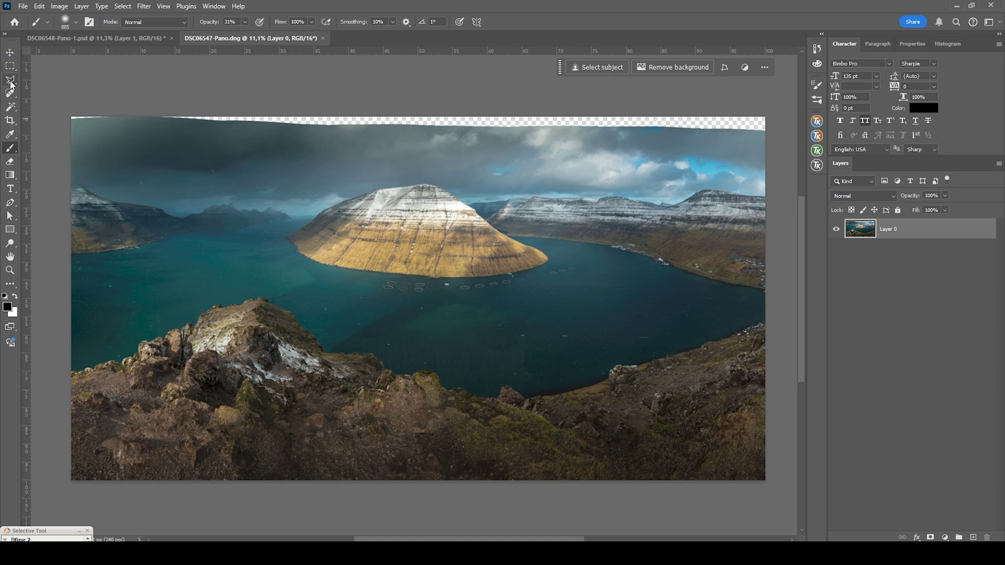
# Step: Select the transparent strip along the panorama's top edge with the Polygonal Lasso, including a sliver of sky
pyautogui.press('l')
pyautogui.click(67, 120)
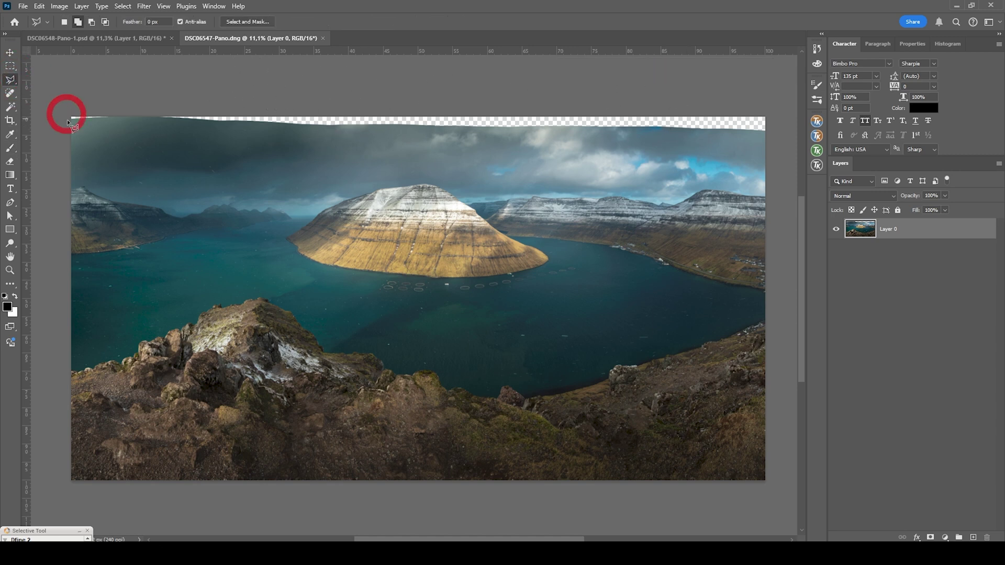
pyautogui.click(112, 117)
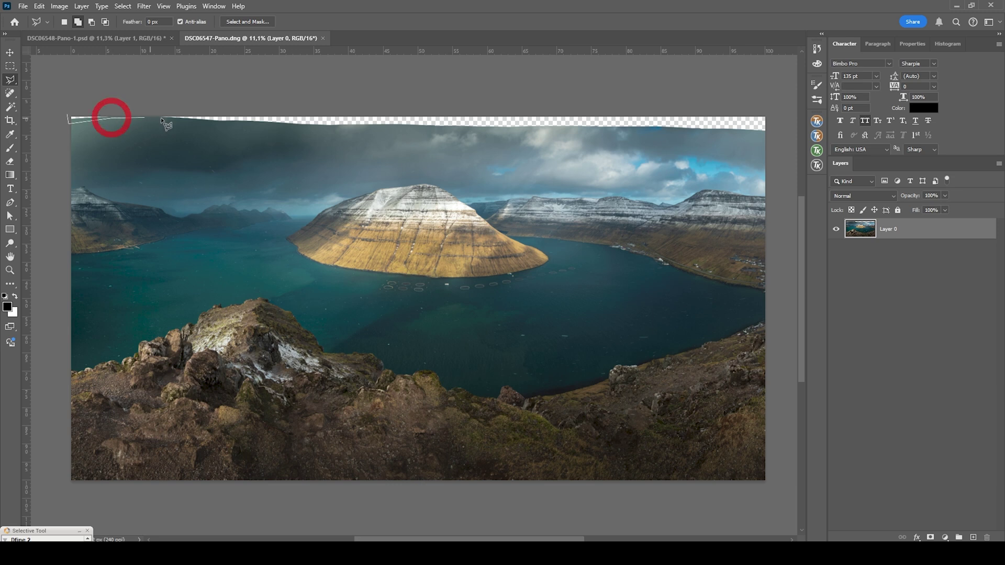
pyautogui.click(162, 117)
pyautogui.click(455, 127)
pyautogui.doubleClick(775, 132)
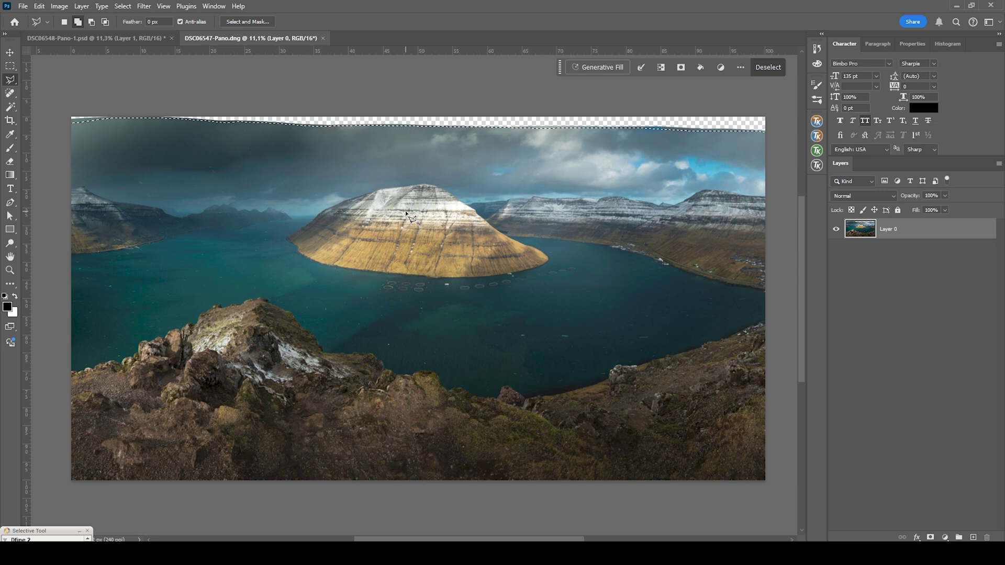
# Step: Fill the selected strip above the sky using Content-Aware contents and clear the selection
pyautogui.hotkey('shift', 'BackSpace')
pyautogui.click(484, 143)
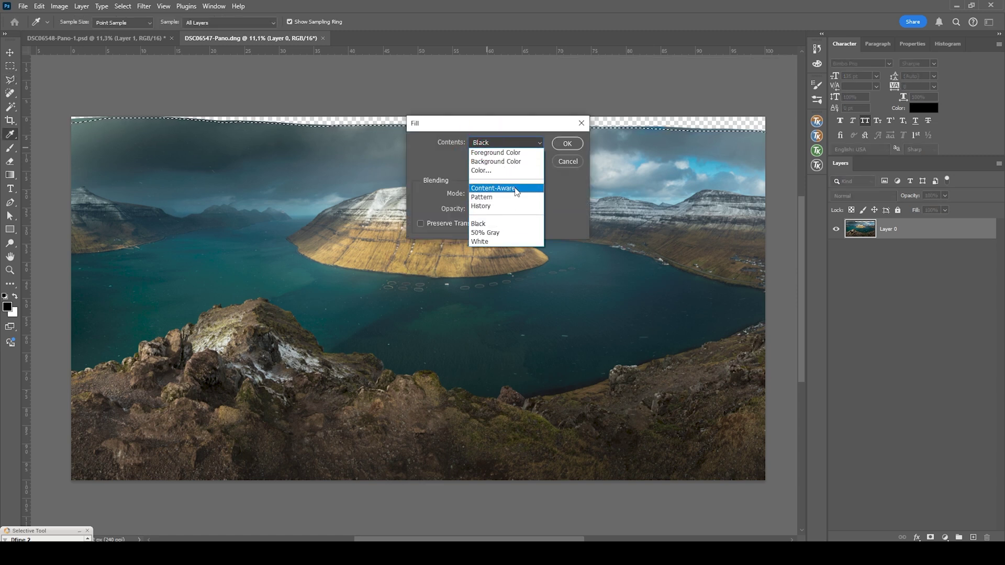
pyautogui.click(510, 188)
pyautogui.click(567, 143)
pyautogui.hotkey('ctrl', 'd')
pyautogui.press('v')
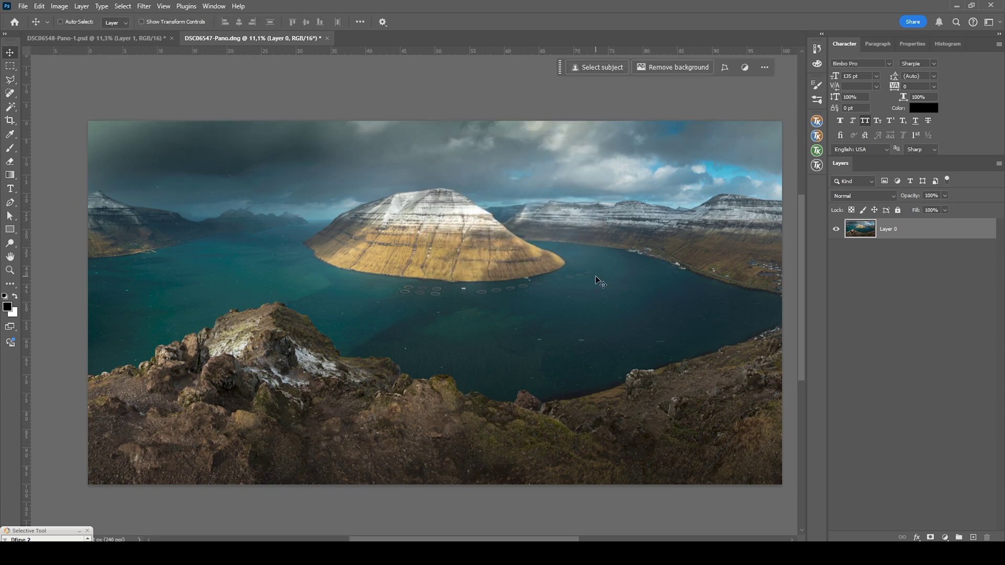
# Step: Crop the panorama by trimming a narrow strip from its right side and a thinner one from its left side
pyautogui.press('c')
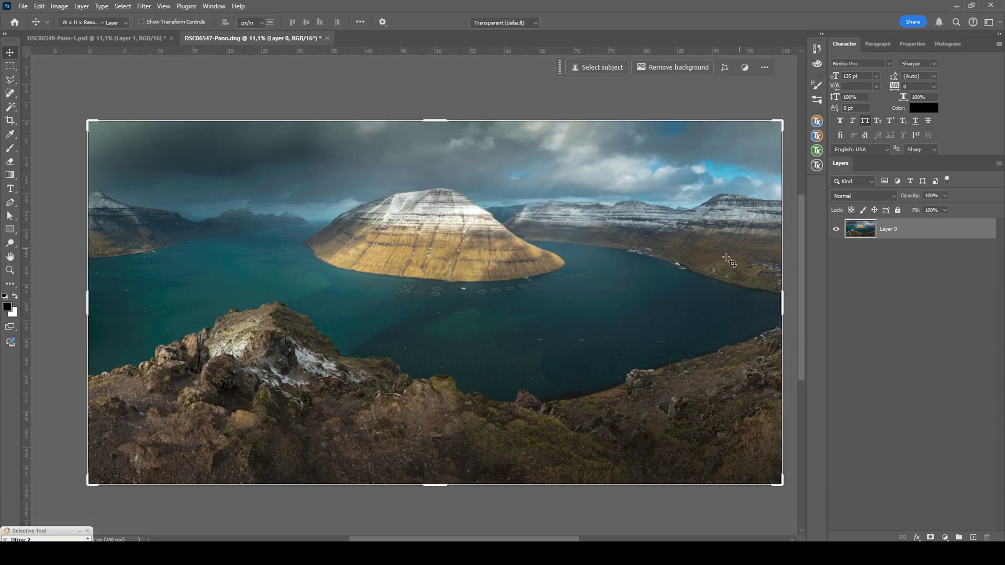
pyautogui.moveTo(781, 303); pyautogui.dragTo(764, 309)
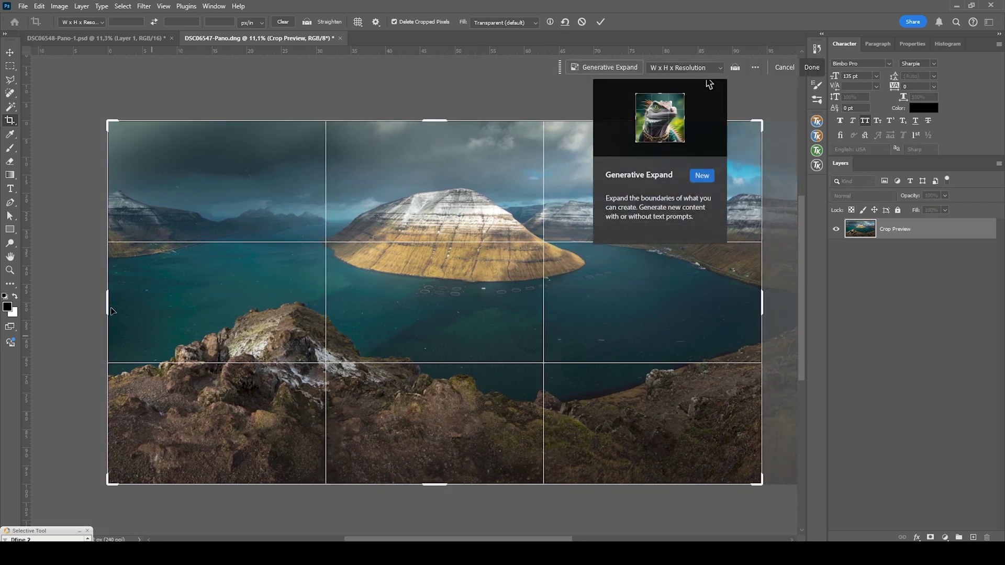
pyautogui.moveTo(108, 306); pyautogui.dragTo(112, 302)
pyautogui.click(424, 480)
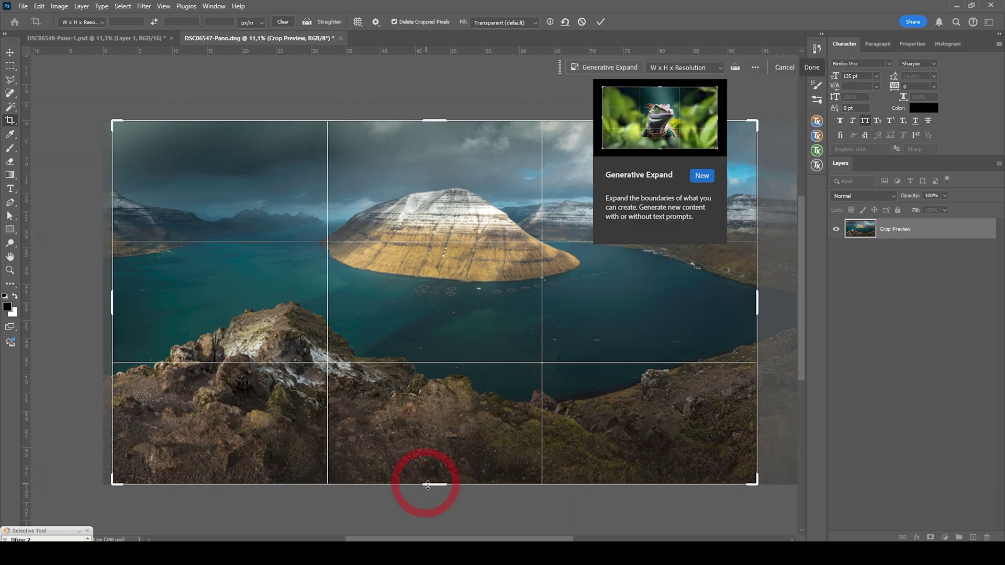